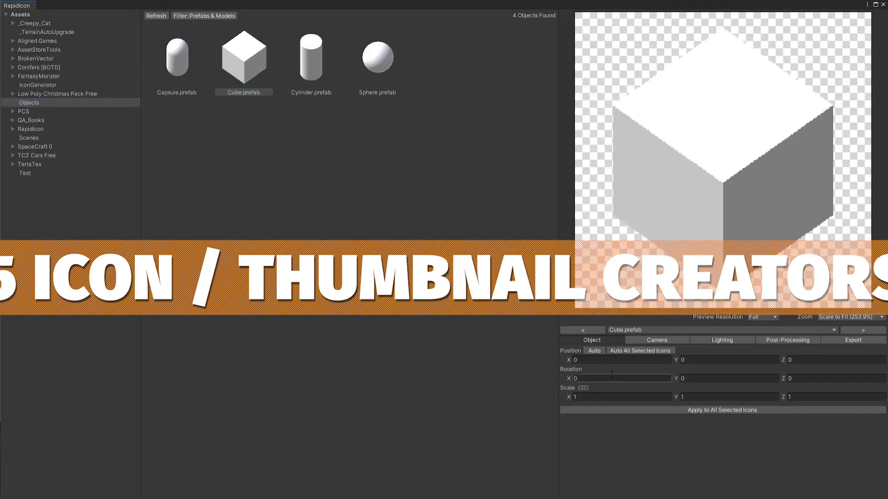
Step: Shift the cube prefab along Y to about 0.45 and automatically recentre it in its icon
left_click_drag(677, 398, 710, 356)
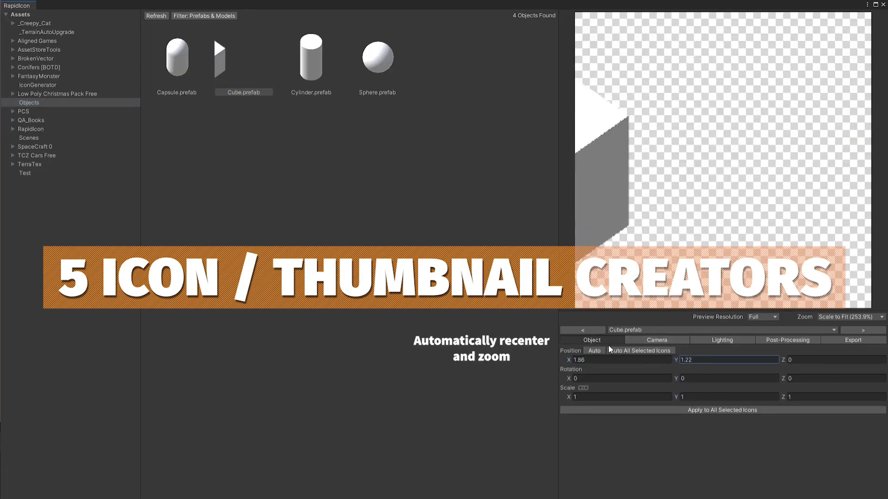
left_click(595, 350)
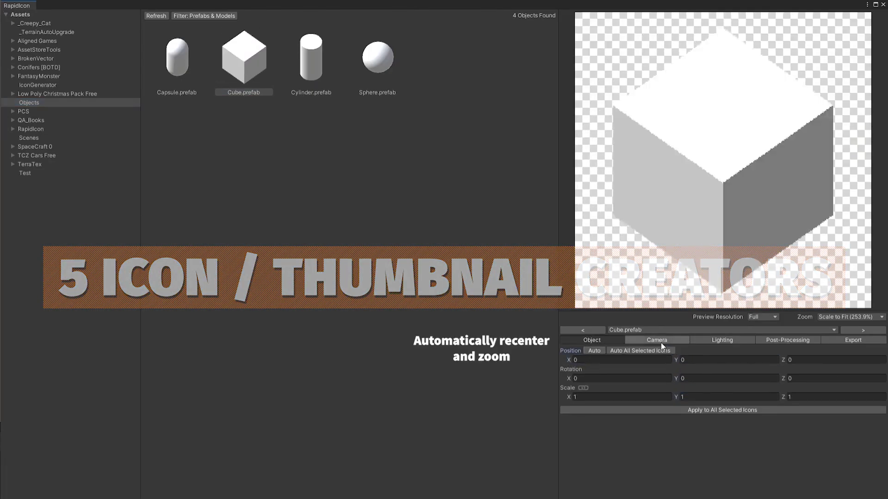
Step: Try moving the cube icon's camera and point of focus, and restore camera position X to 100 and focus Y to 0
left_click(661, 342)
mouse_move(568, 360)
left_mouse_down()
mouse_move(623, 359)
mouse_move(566, 360)
left_mouse_up()
mouse_move(676, 382)
left_mouse_down()
mouse_move(689, 381)
mouse_move(667, 380)
left_mouse_up()
left_click(687, 382)
type("0")
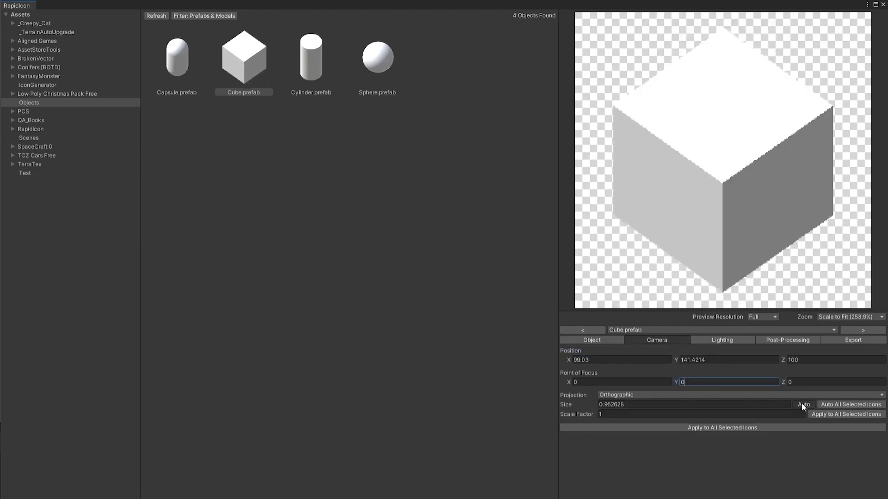
left_click(620, 360)
type("100")
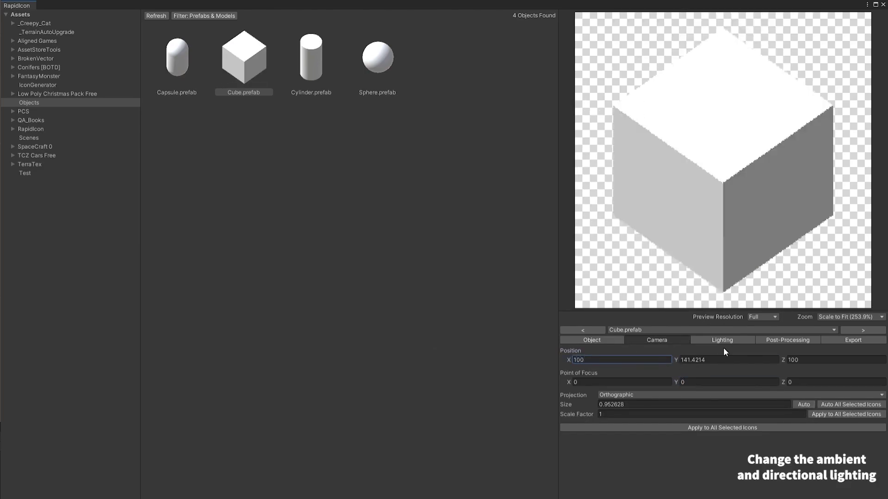
Step: Set the cube icon's directional light colour to cyan and rotate the light around its Y axis
left_click(722, 340)
left_click(726, 350)
left_click(774, 403)
left_click_drag(791, 407, 675, 446)
left_click(799, 346)
left_click(727, 374)
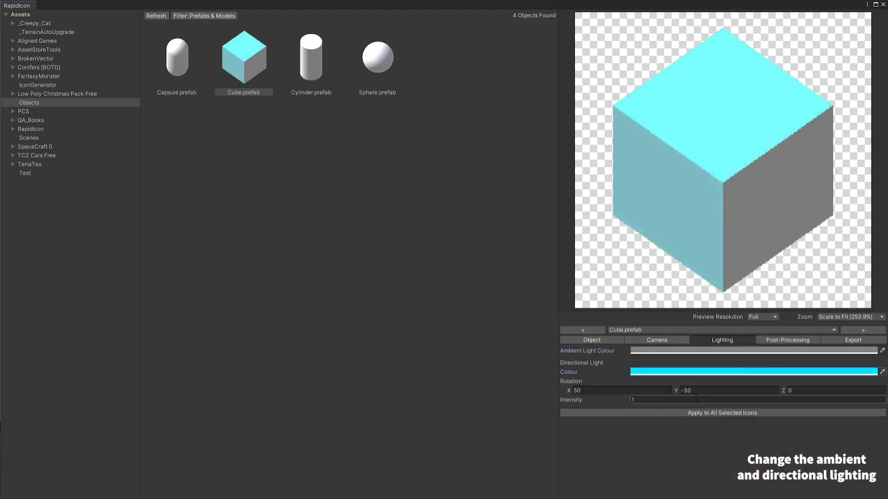
mouse_move(676, 390)
left_mouse_down()
mouse_move(261, 379)
mouse_move(608, 375)
mouse_move(570, 357)
mouse_move(311, 356)
left_mouse_up()
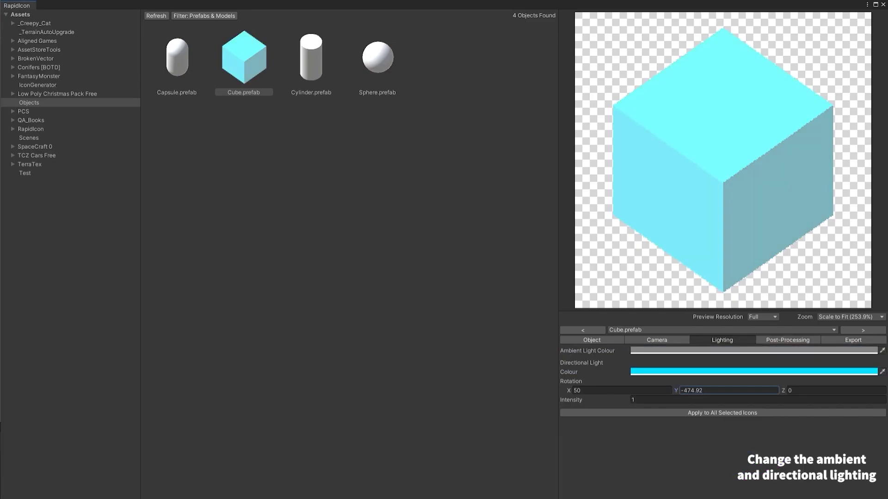
Step: Add an Underlay post-processing shader to the cube icon and assign a stone tile texture as the underlay image
left_click(789, 342)
left_click(864, 374)
left_click(869, 373)
left_click(884, 416)
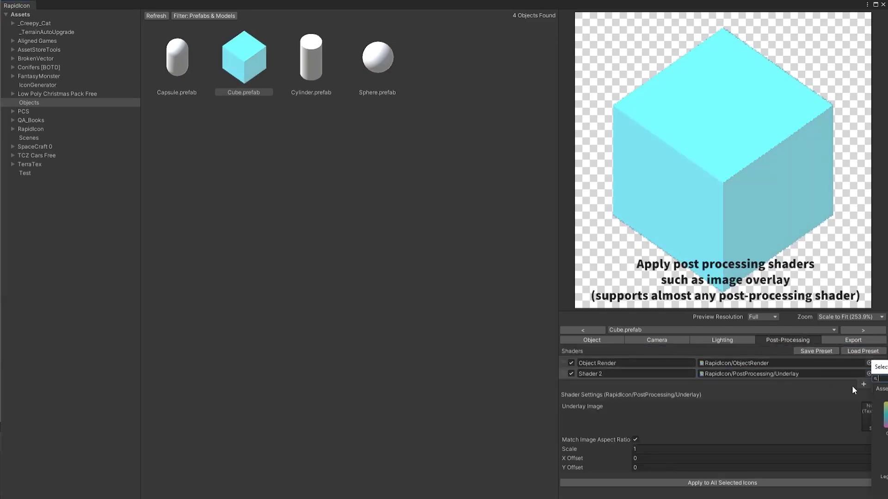
left_click(875, 428)
left_click(886, 450)
Step: Add an Overlay post-processing shader to the cube icon and pick an overlay image for it
left_click(863, 384)
left_click(869, 384)
left_click(884, 467)
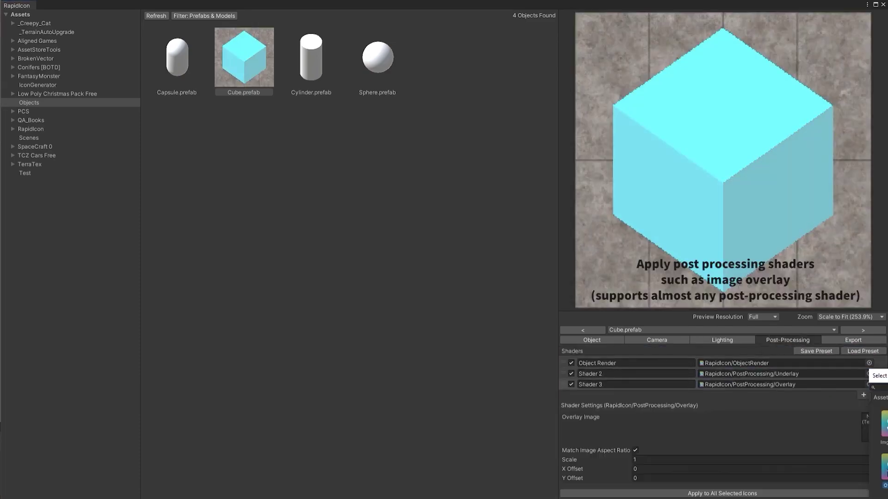
left_click(875, 439)
left_click(884, 484)
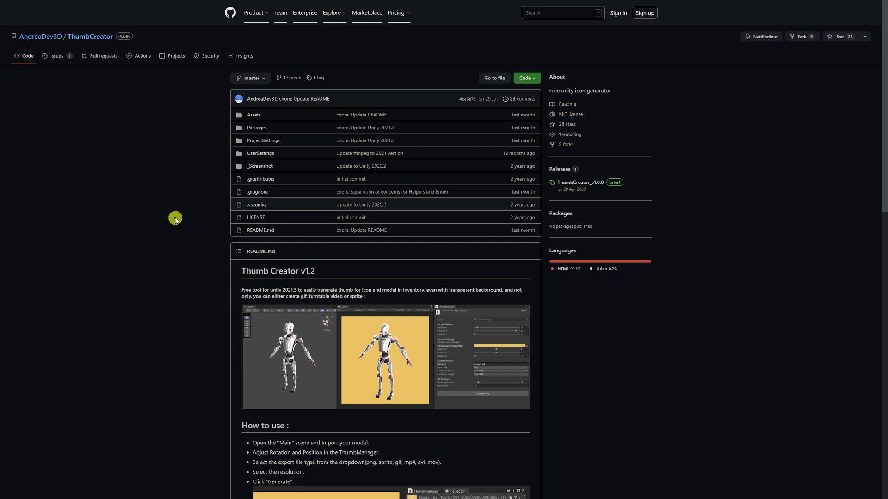
Step: Switch to the ThumbCreator repository on GitHub and view its code download options
left_click(534, 79)
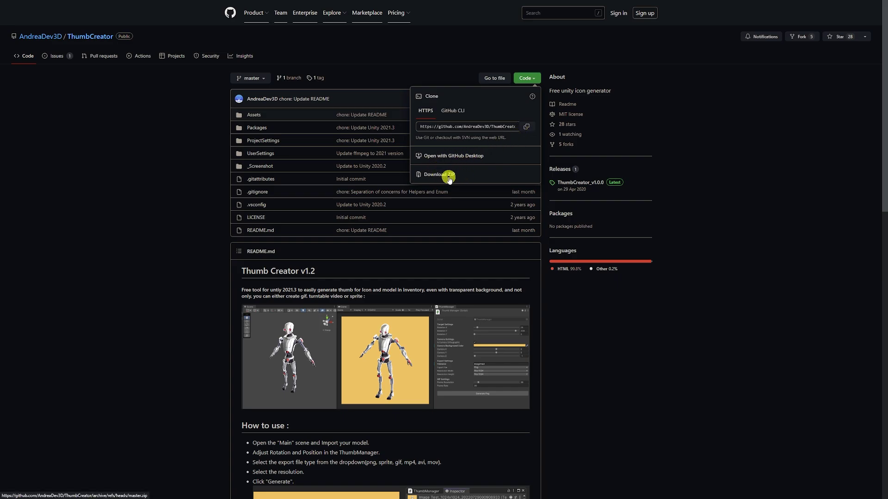
left_click(747, 134)
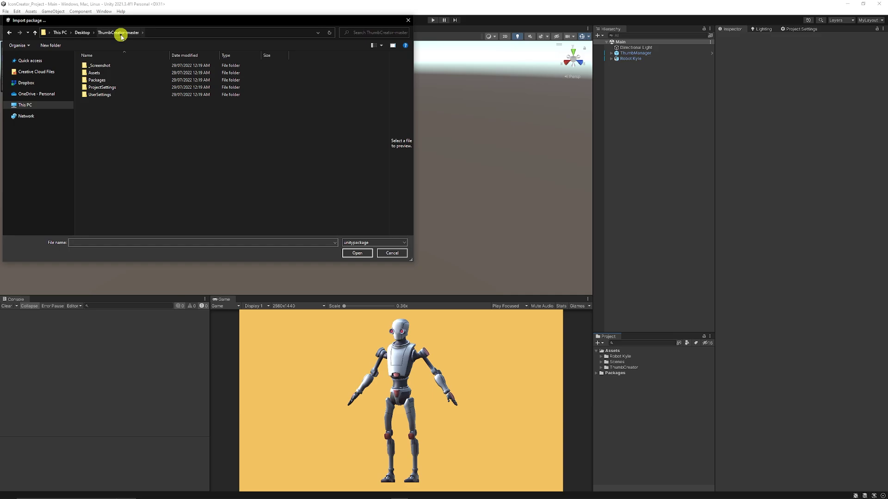
Step: In Unity, look through the Assets folder of ThumbCreator-master in the package import dialog and close it without importing
double_click(99, 74)
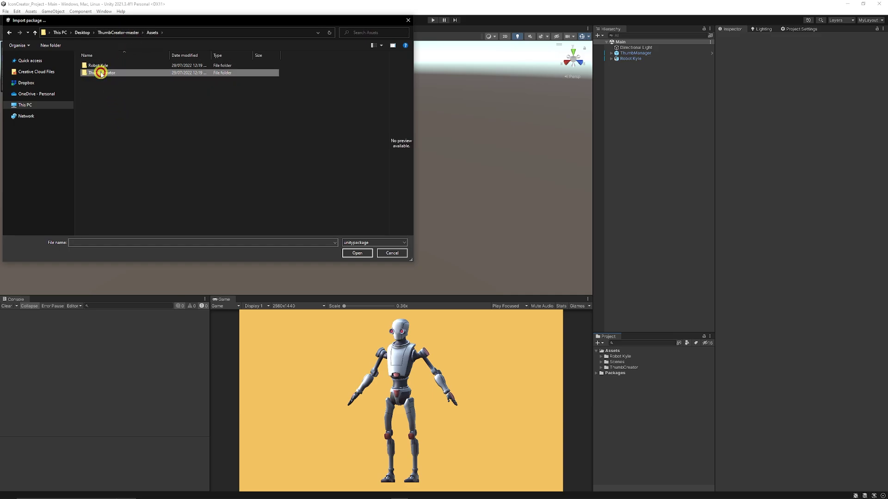
left_click(107, 65)
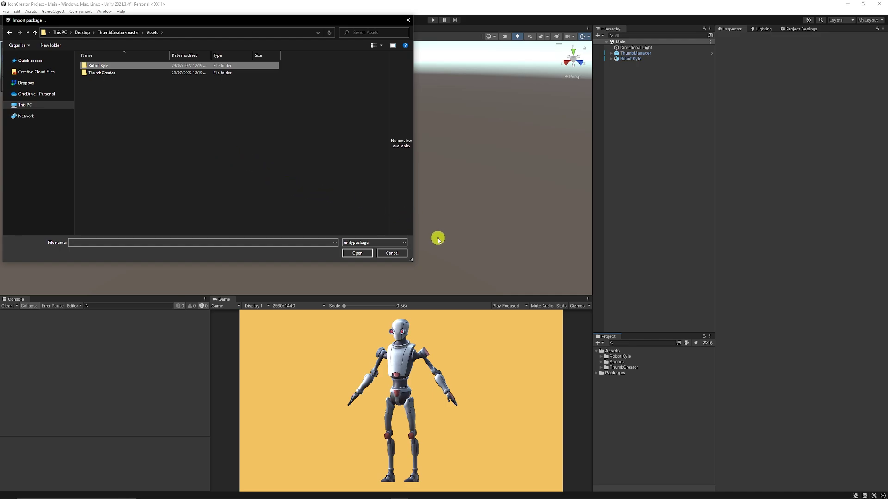
left_click(399, 253)
Step: Locate the Main scene asset inside the ThumbCreator project folder
left_click(601, 368)
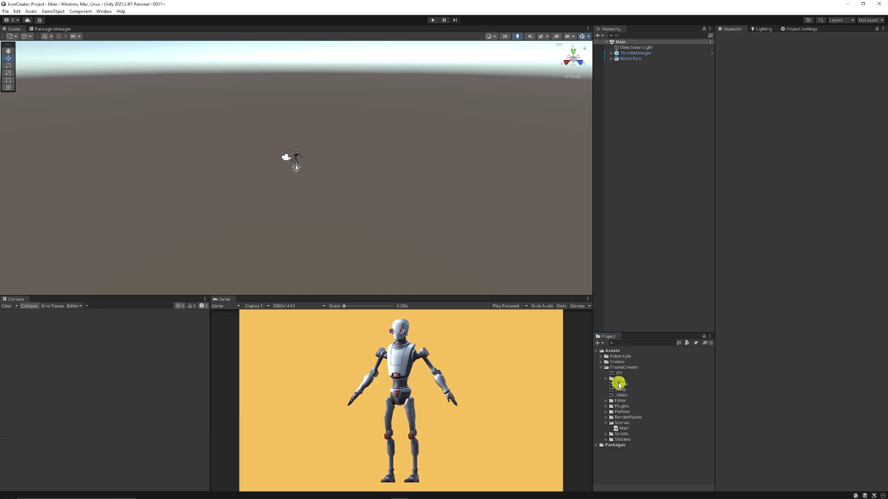
left_click(625, 429)
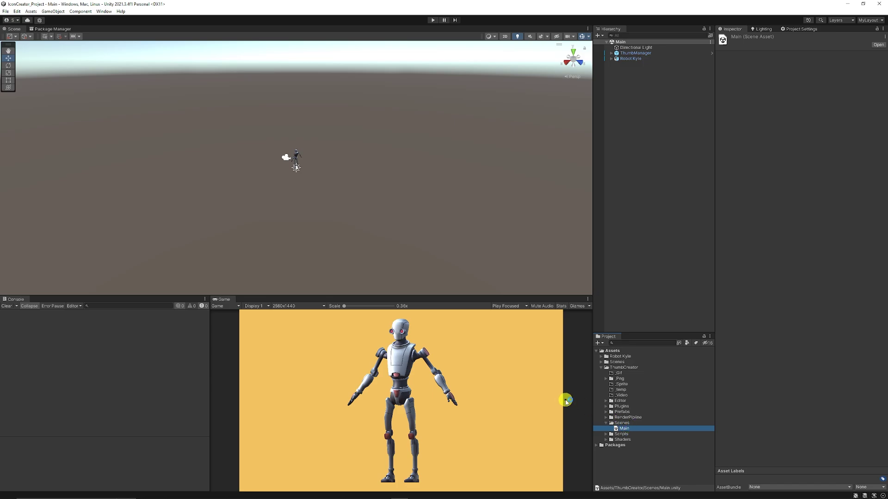
Step: Frame Robot Kyle from the front in the scene view and select the ThumbManager object
left_click(630, 59)
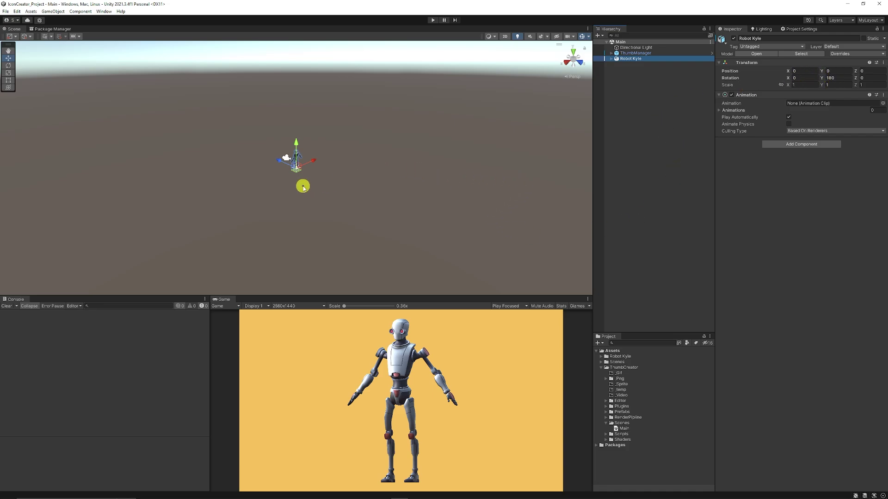
key("f")
left_click_drag(248, 173, 518, 169, "alt")
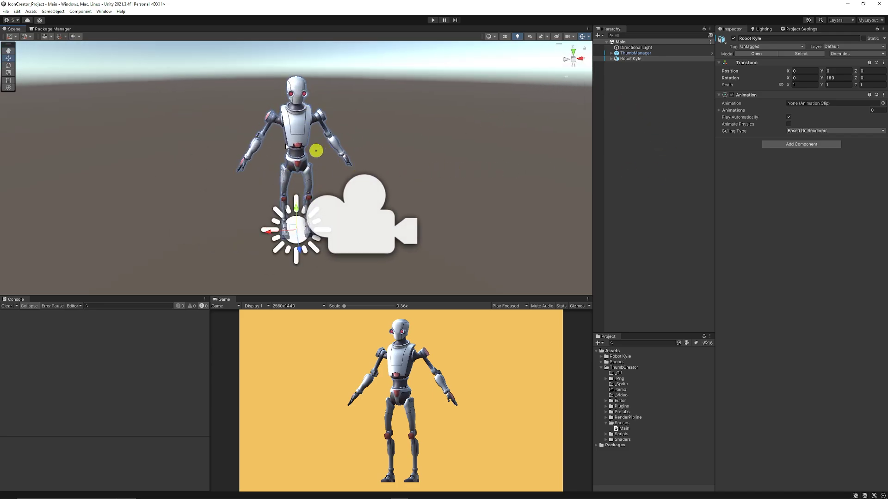
left_click(635, 53)
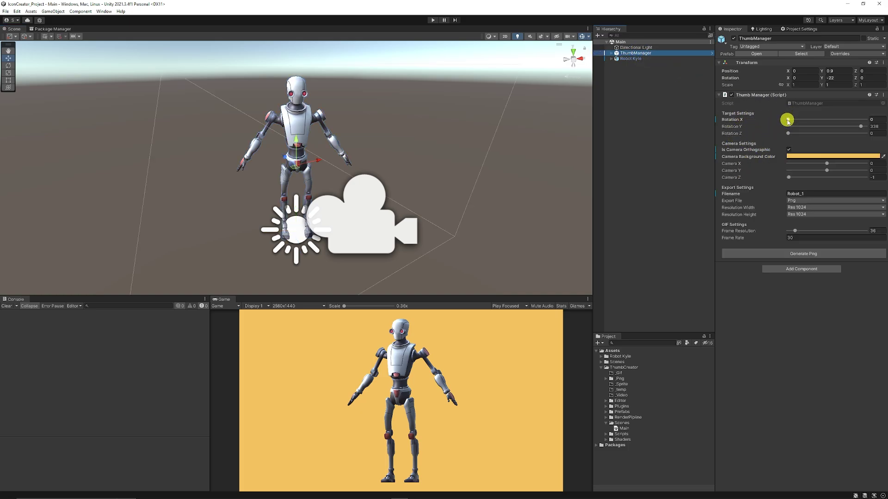
Step: Try the ThumbManager's target rotation and orthographic camera settings, and restore them
left_click_drag(788, 120, 860, 128)
mouse_move(788, 133)
left_mouse_down()
mouse_move(836, 135)
mouse_move(788, 134)
left_mouse_up()
left_click(788, 150)
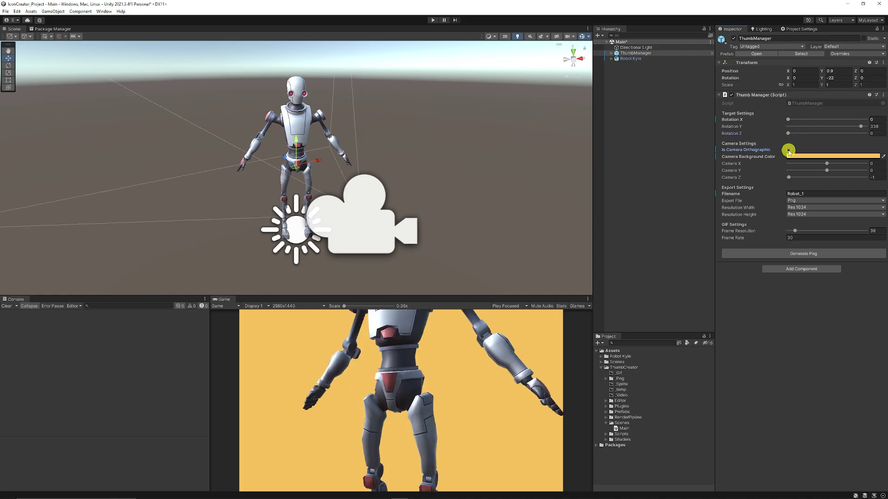
left_click(789, 149)
Step: Try a different camera background colour and Camera X offset on the ThumbManager, and restore both
left_click(822, 156)
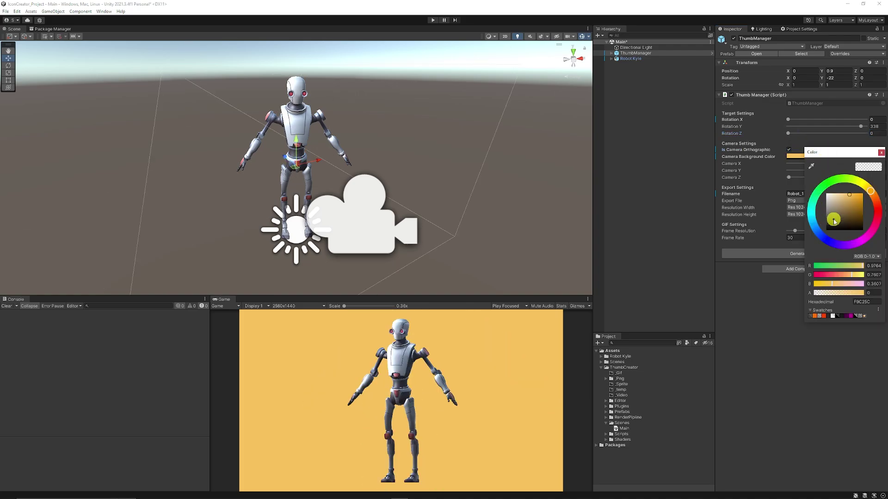
left_click_drag(850, 200, 868, 199)
key("ctrl+z")
left_click(883, 158)
left_click_drag(866, 164, 822, 166)
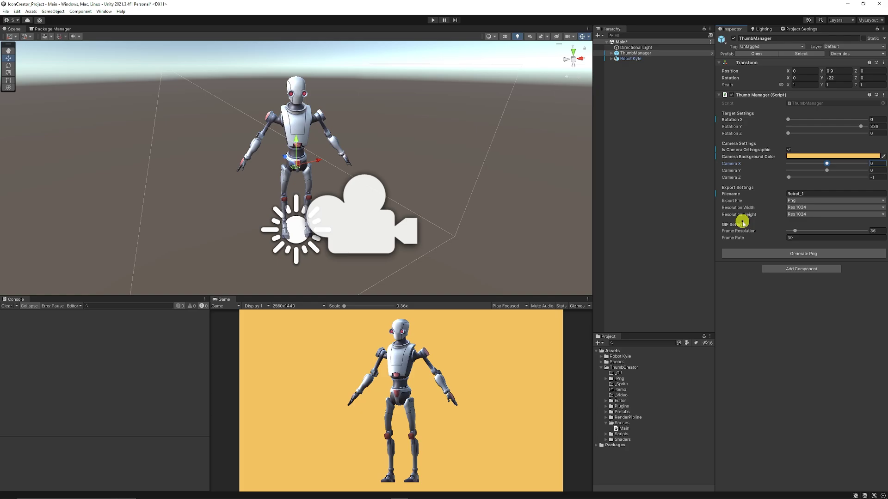
Step: Examine the ThumbManager's export filename, file type and resolution options
left_click(807, 193)
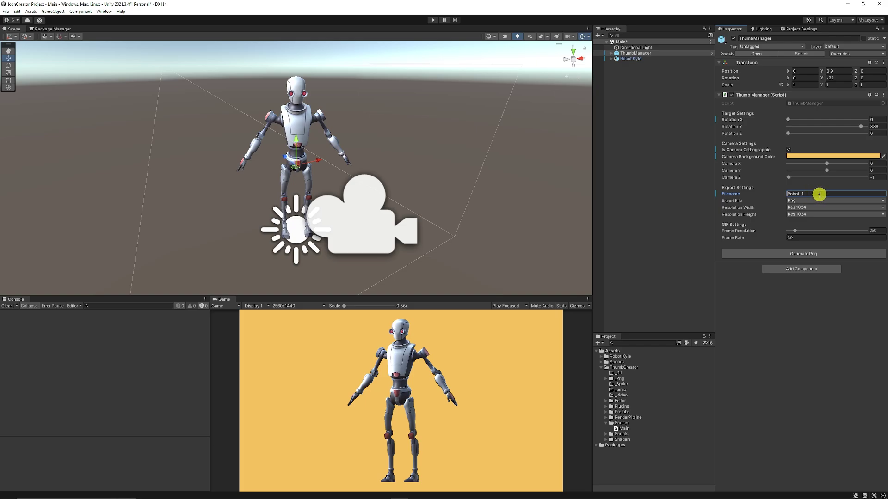
left_click(807, 201)
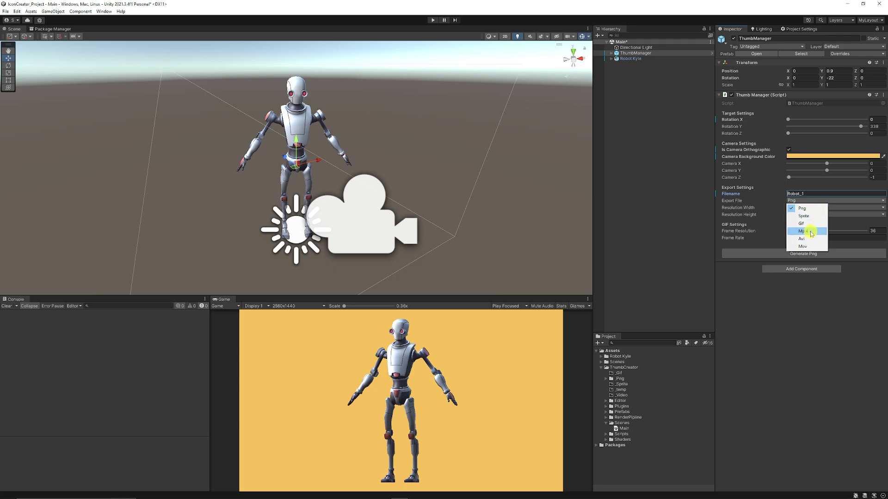
left_click(807, 209)
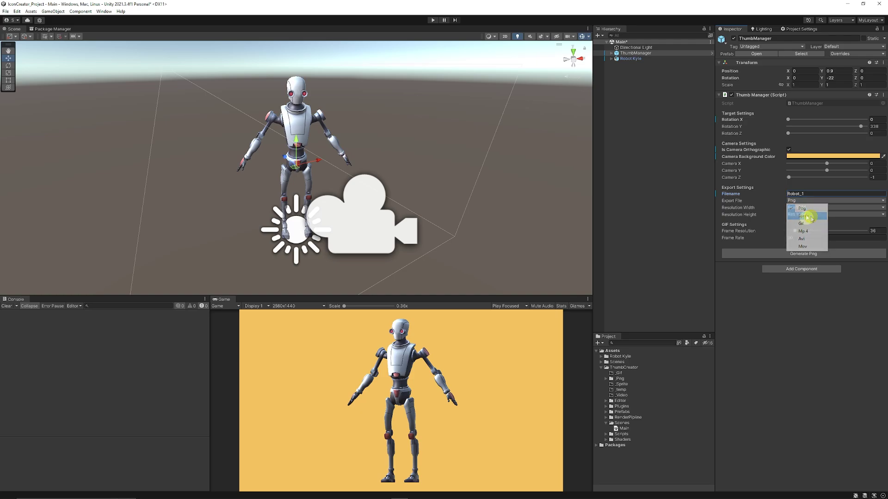
left_click(807, 214)
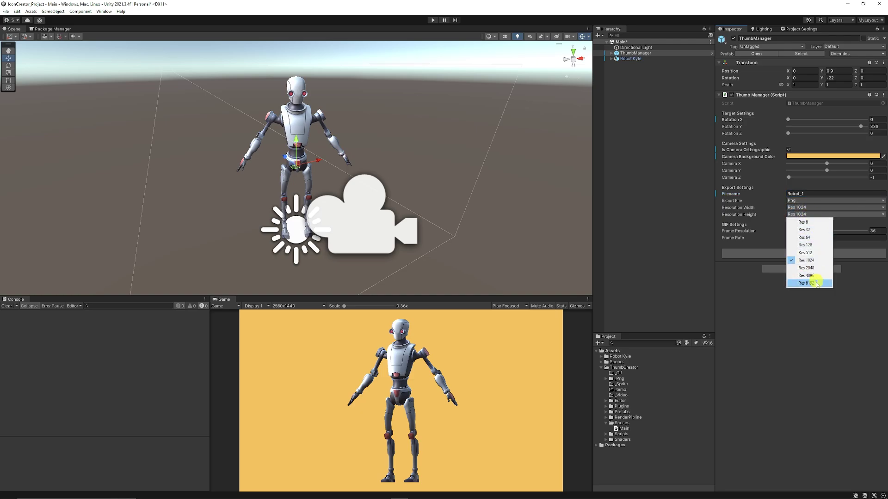
left_click(812, 303)
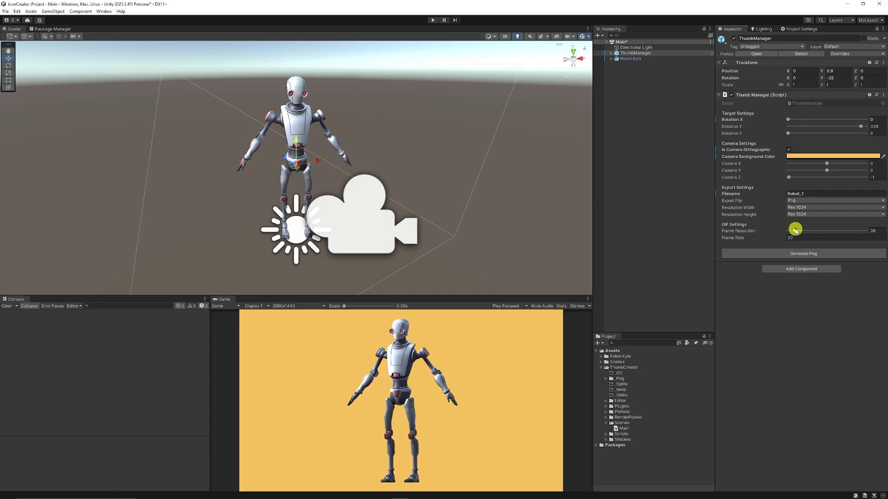
Step: Set the export filename to Robot_2 and the camera background to red, and generate a 1024 by 1024 PNG
left_click(804, 200)
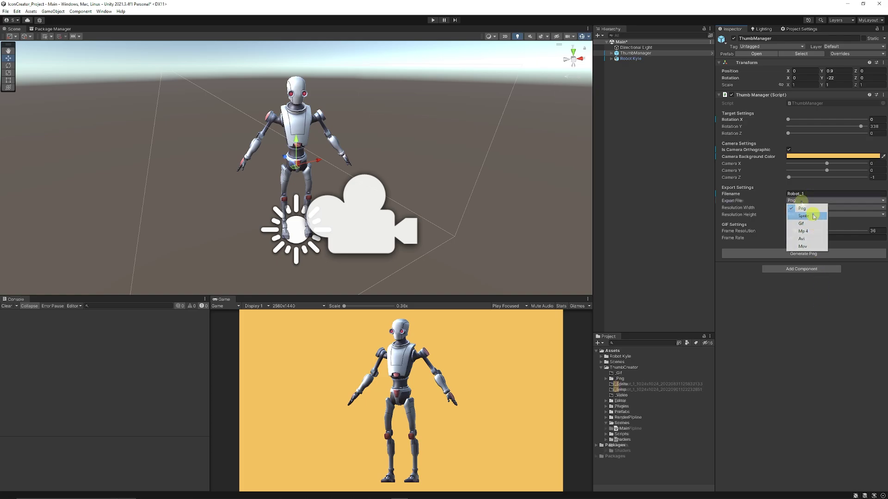
left_click(796, 201)
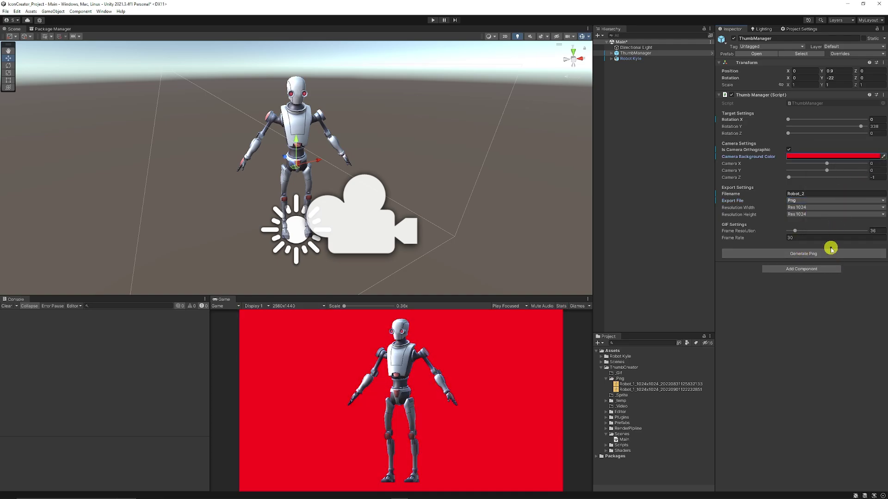
left_click(828, 254)
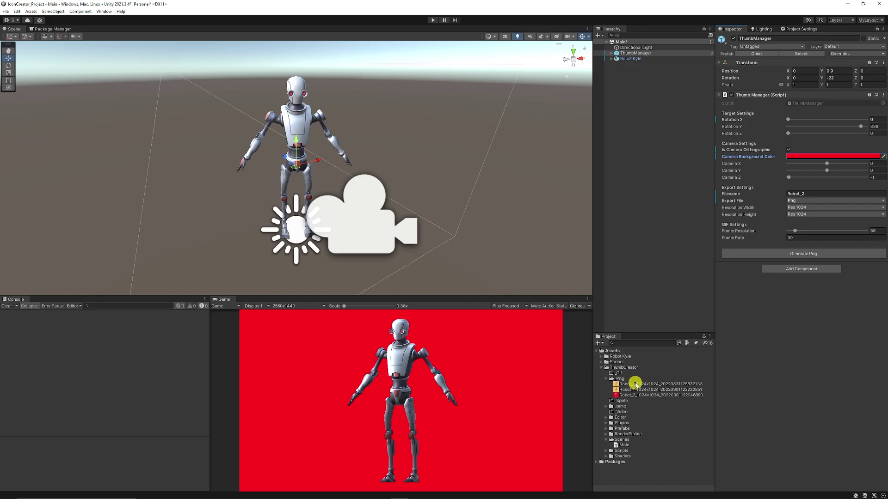
Step: Open the generated Robot_2 PNG in the image viewer to inspect it, and close the viewer
left_click(650, 395)
double_click(650, 396)
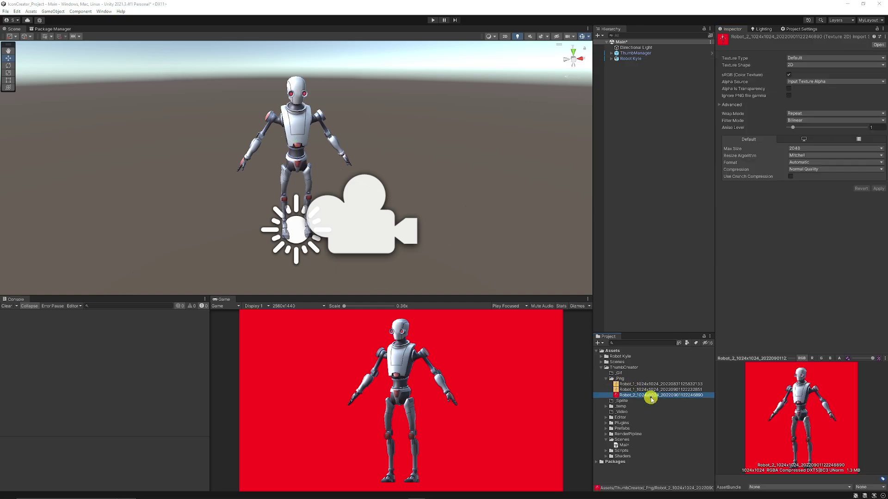
left_click(880, 15)
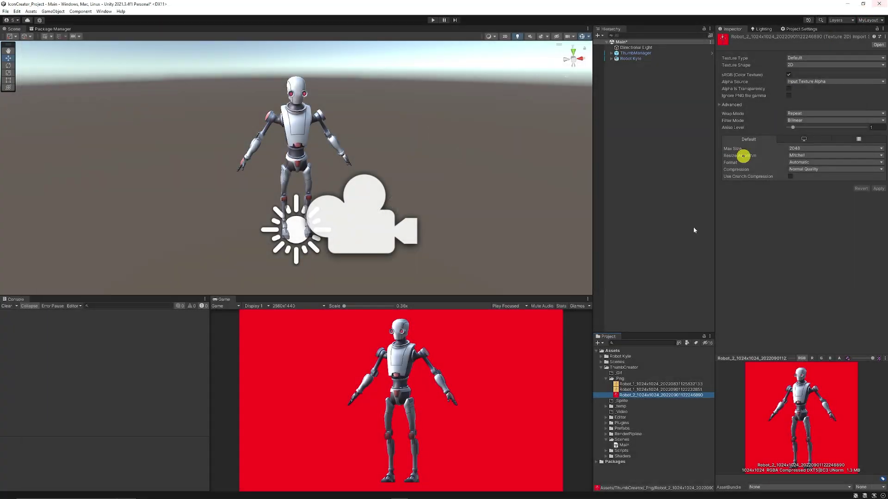
Step: Change the Robot_2 image's texture type to Sprite (2D and UI) and apply the import settings
left_click(631, 389)
left_click(648, 396)
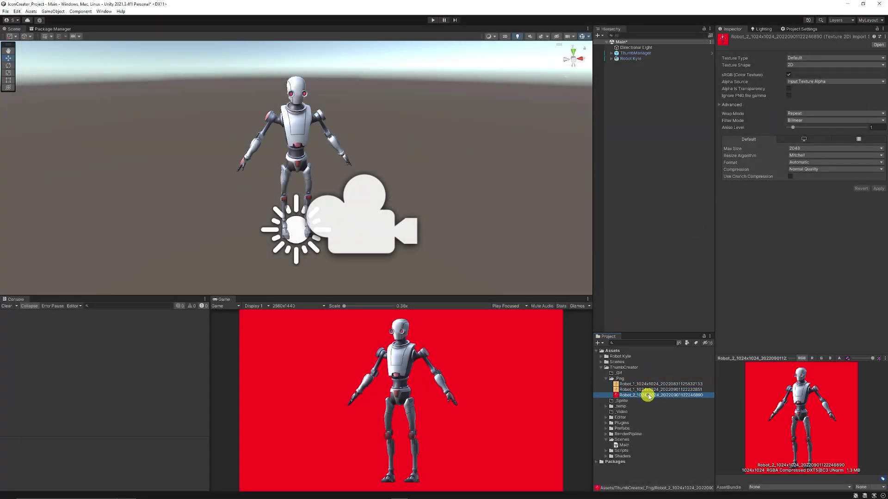
left_click(803, 58)
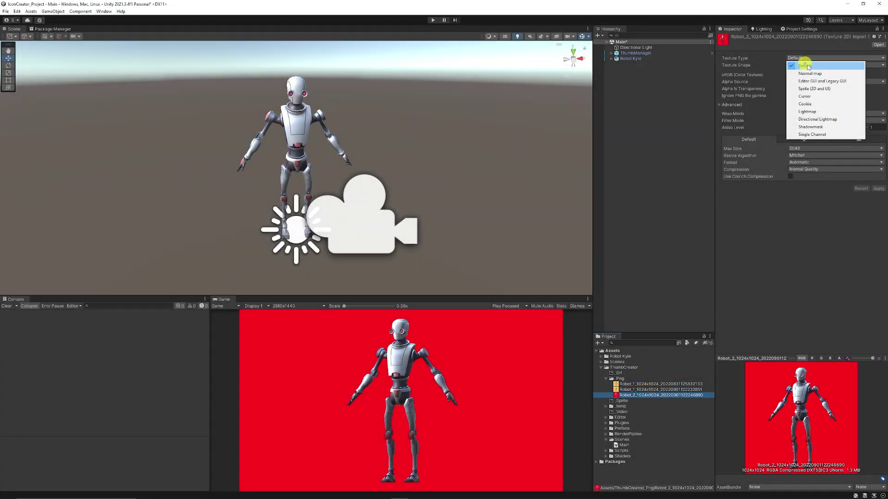
left_click(814, 88)
left_click(878, 216)
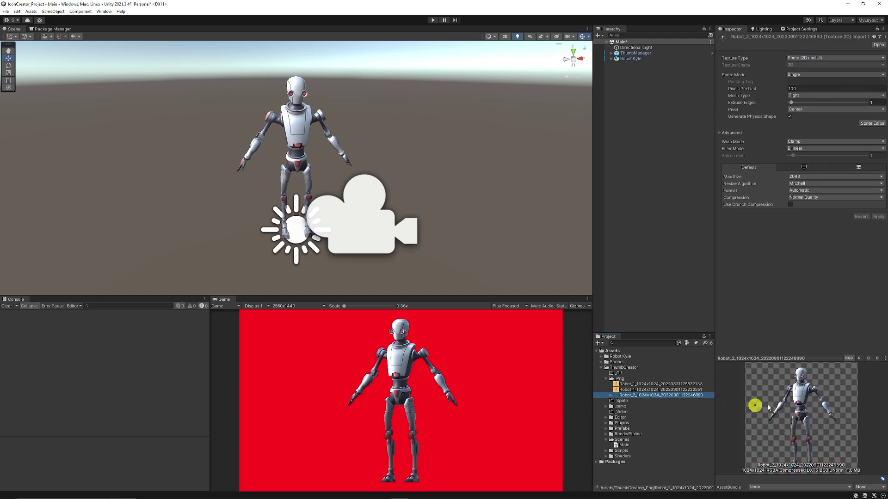
Step: Preview the two Robot_1 images, view the older one's alpha channel, and return its preview to RGB
left_click(657, 390)
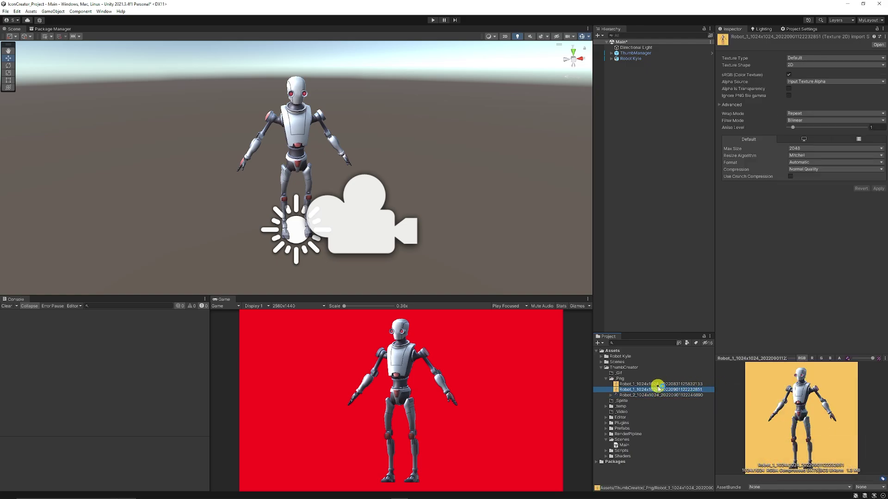
left_click(657, 384)
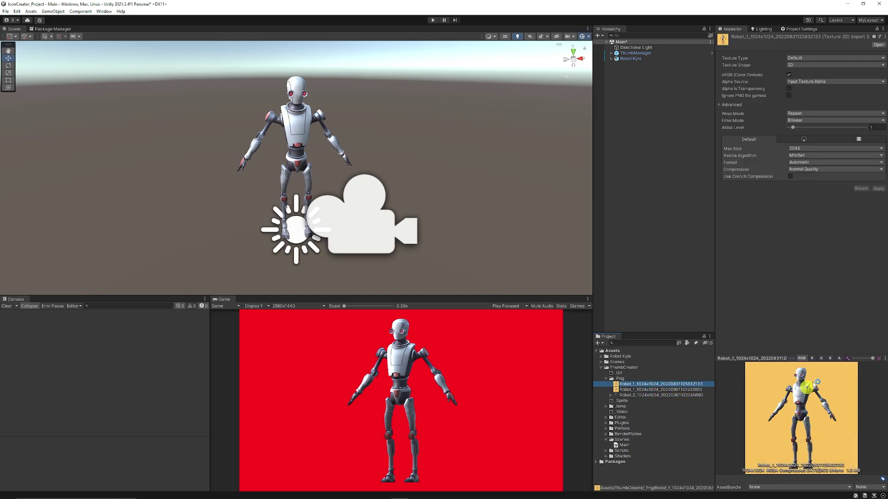
left_click(839, 359)
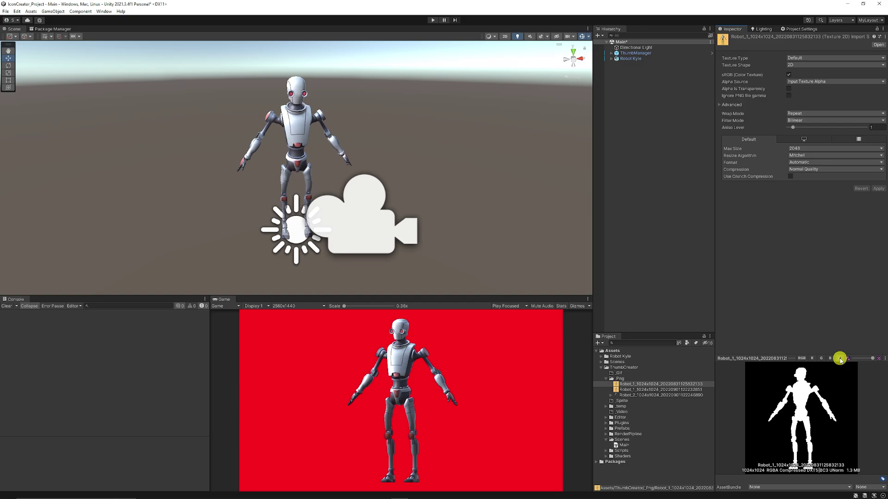
left_click(801, 358)
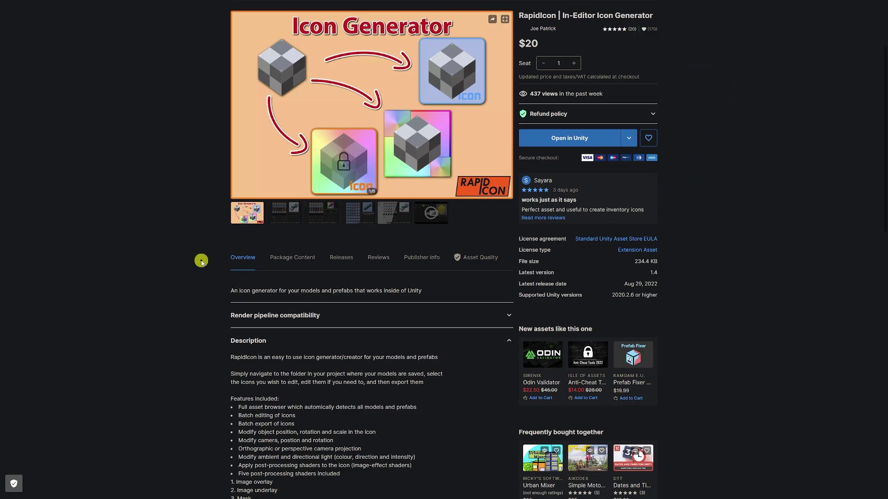
Step: Read the RapidIcon description on the Asset Store page, and switch to the Unity editor to open the RapidIcon window
scroll(183, 253, "down", 2)
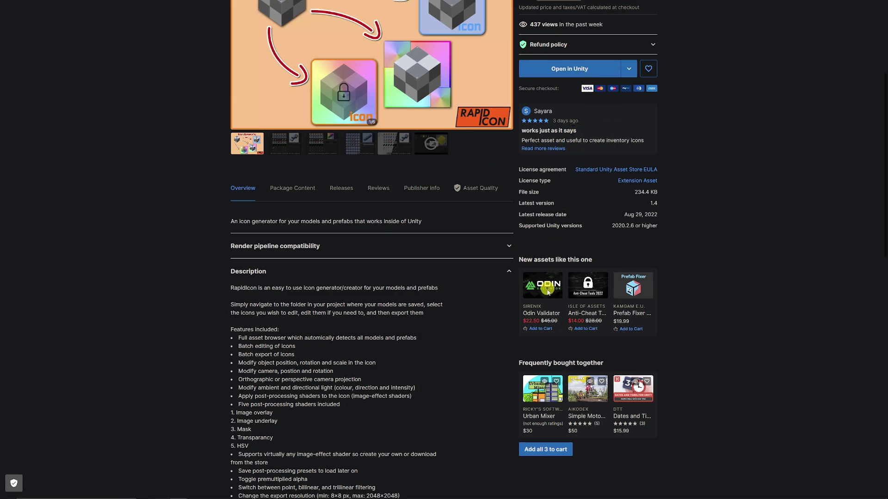
key("super+Tab")
left_click(464, 164)
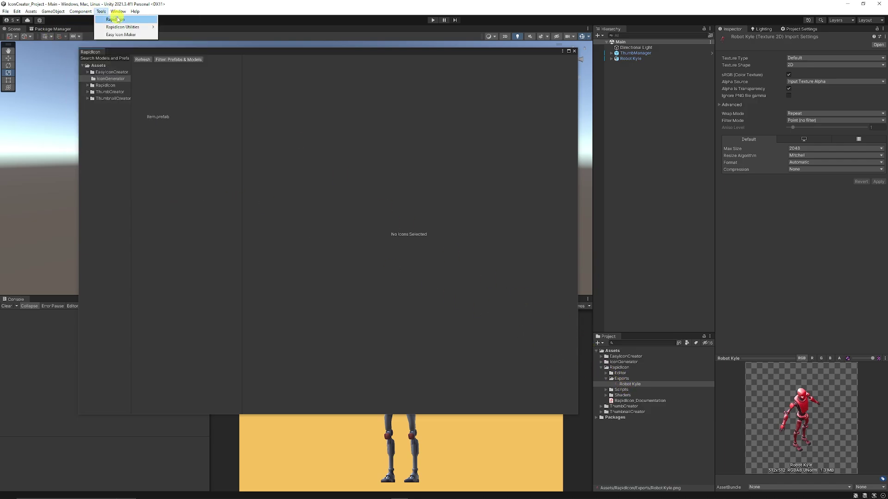
left_click(117, 158)
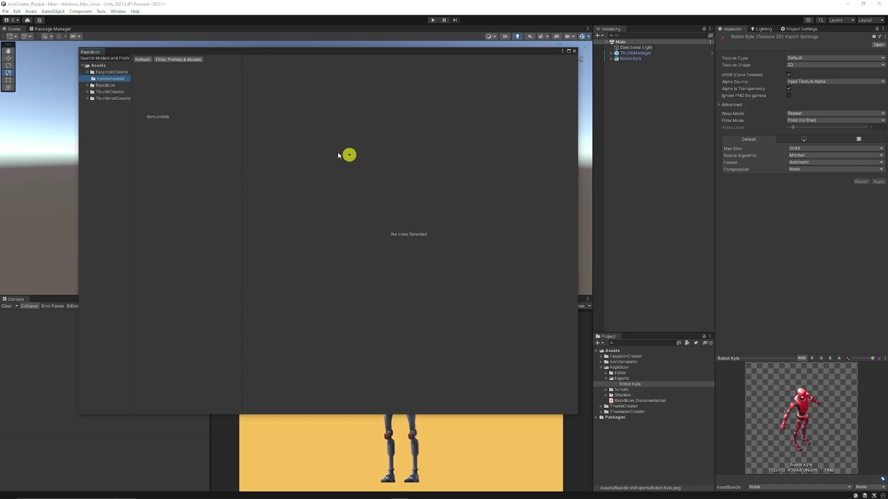
Step: Show the models in EasyIconCreator's Models folder, and select all the collapsed top-level folders from EasyIconCreator to ThumbnailCreator
left_click(87, 72)
left_click(112, 84)
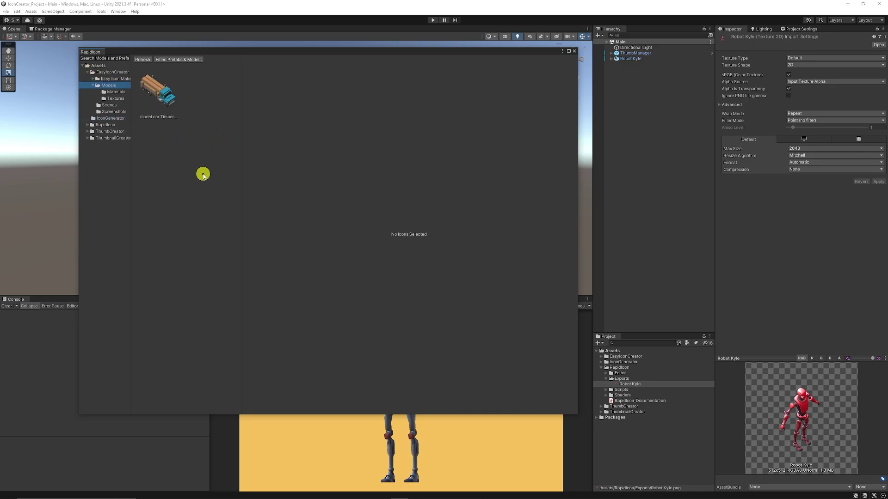
left_click(88, 138)
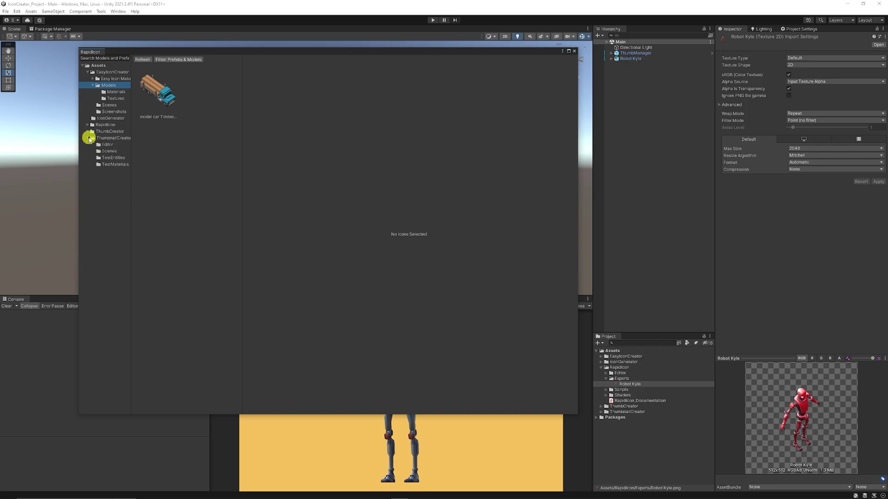
left_click(87, 72)
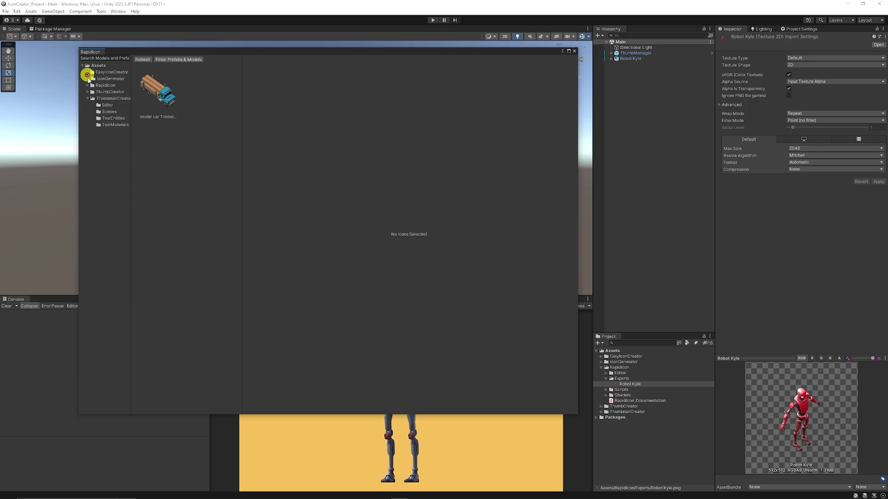
left_click(88, 99)
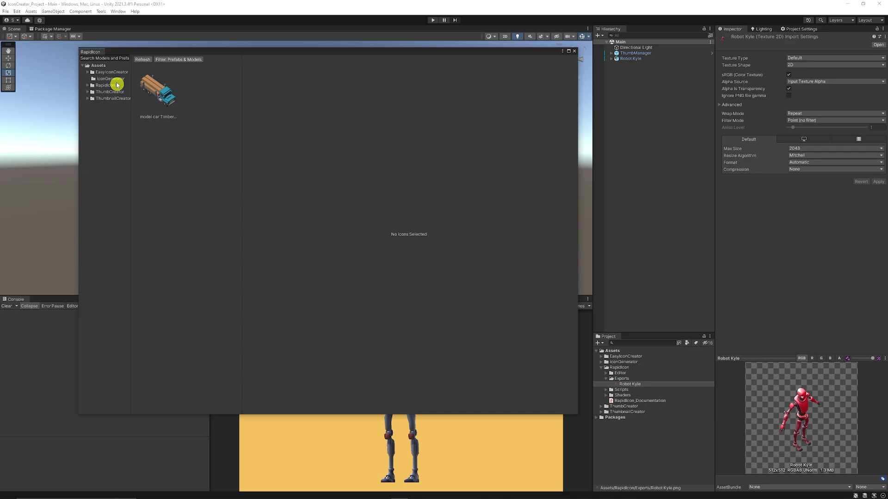
left_click_drag(114, 74, 113, 99)
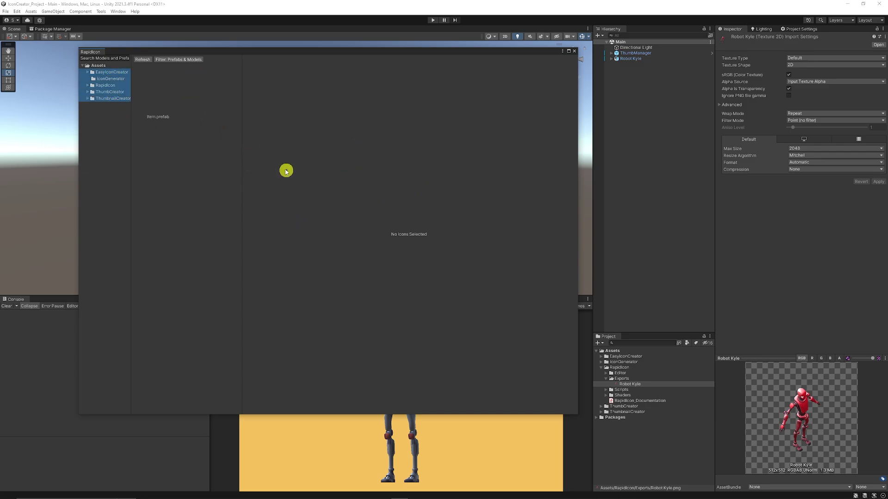
Step: Expand the top-level asset folders and select every folder from EasyIconCreator through TestMaterials to list all their models
left_click(88, 99)
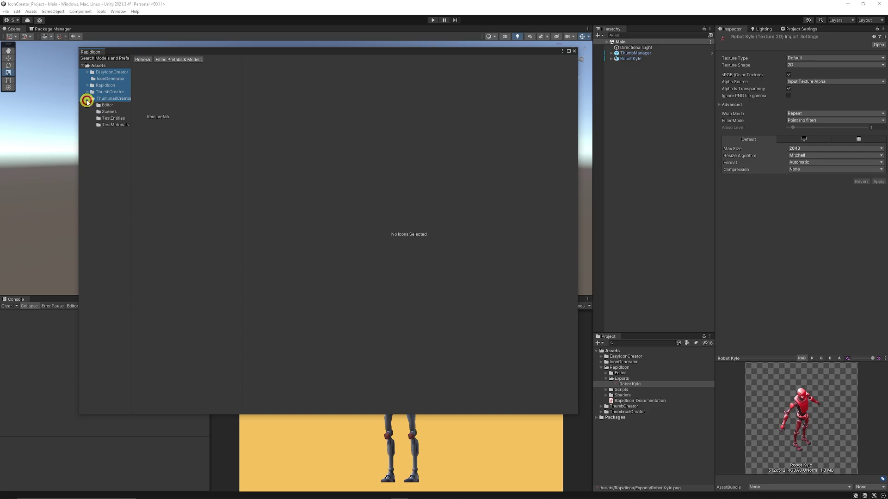
left_click(88, 93)
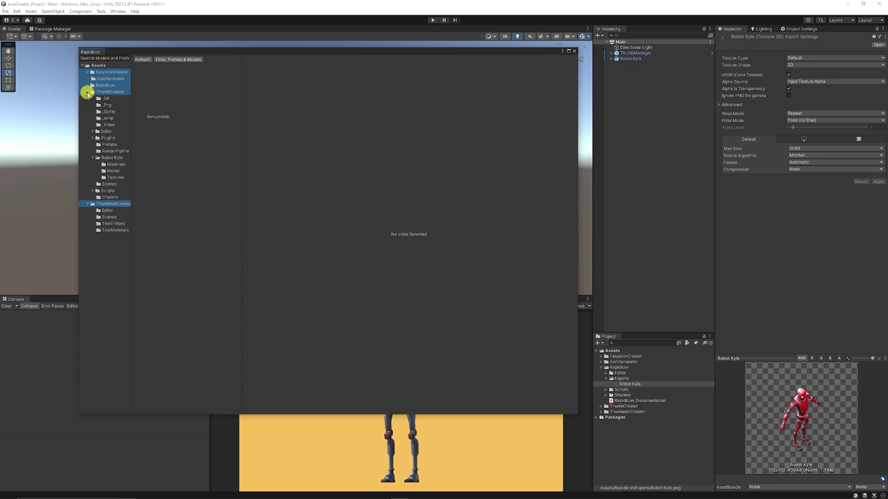
left_click(88, 86)
left_click(87, 72)
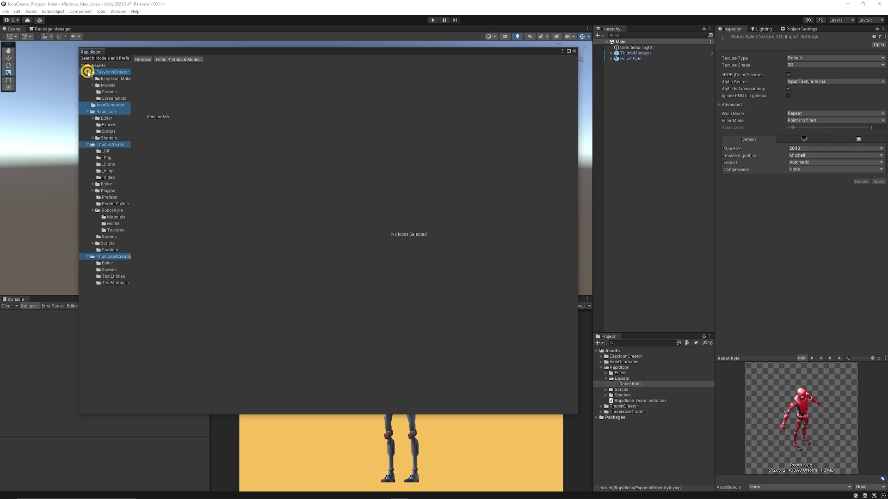
left_click(109, 144)
left_click(113, 73)
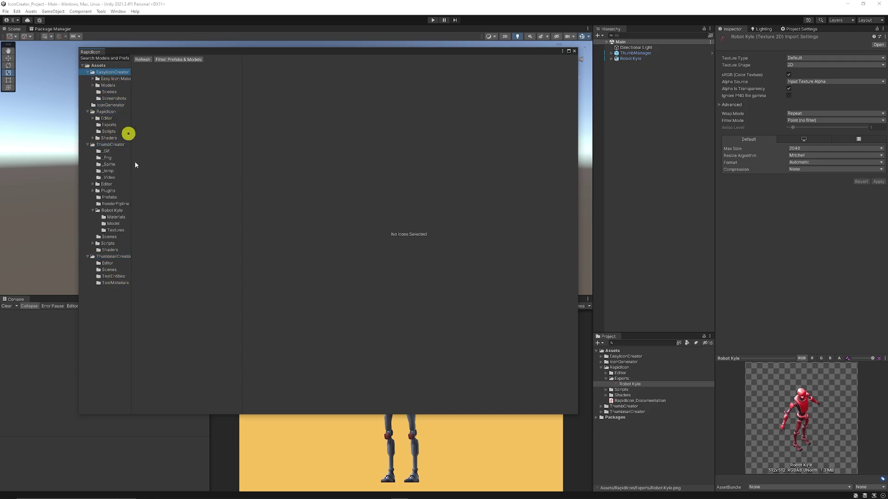
left_click(116, 283, "shift")
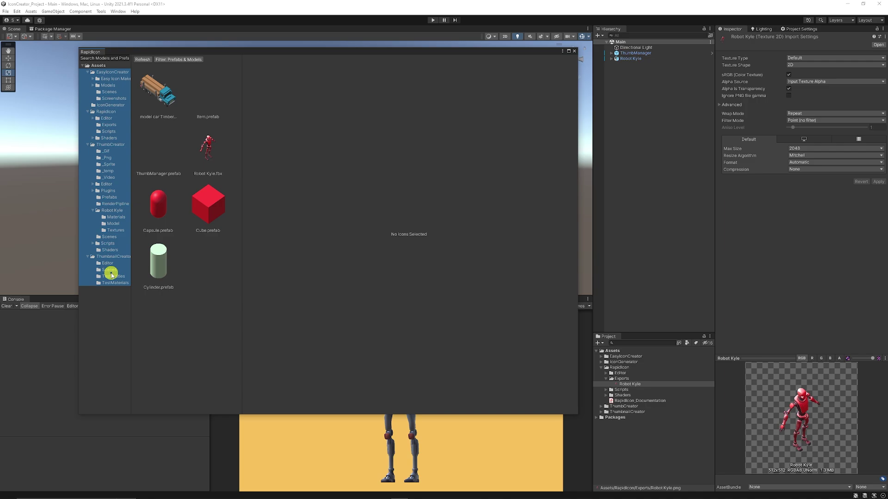
Step: Select the timber truck, Robot Kyle, Cube, Capsule and Cylinder icons together
left_click(159, 100)
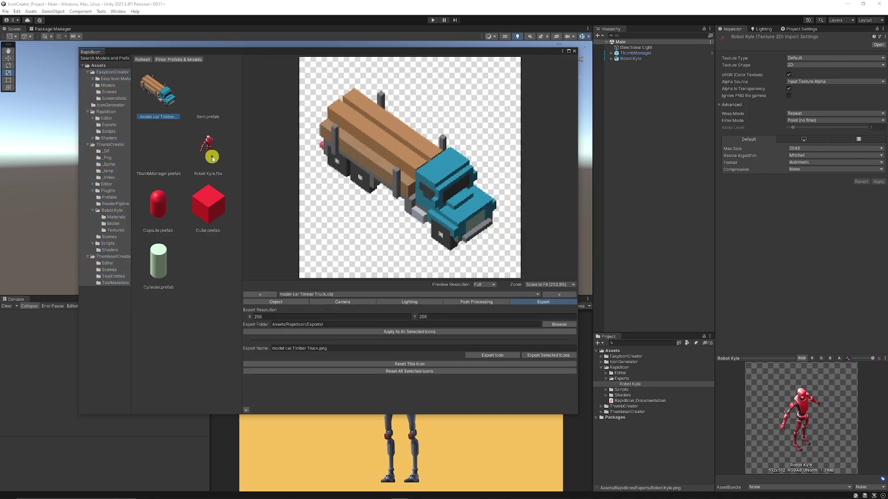
left_click(214, 213, "ctrl")
left_click(166, 212, "ctrl")
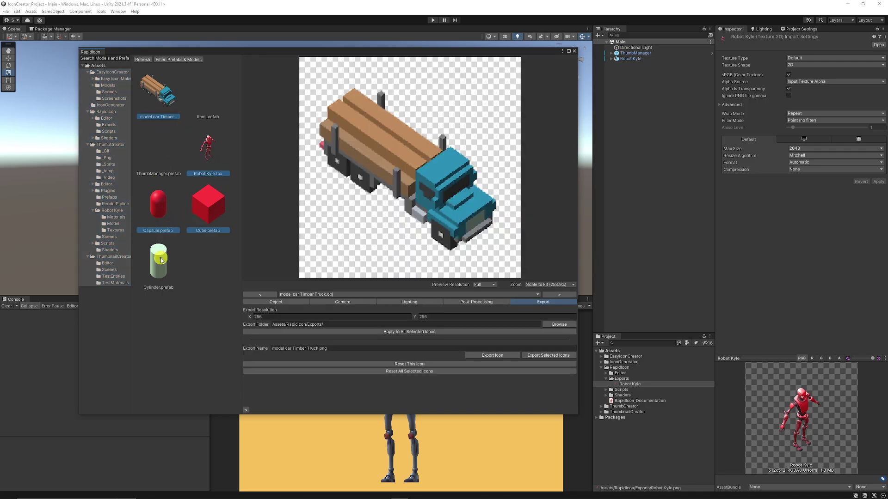
left_click(161, 259, "ctrl")
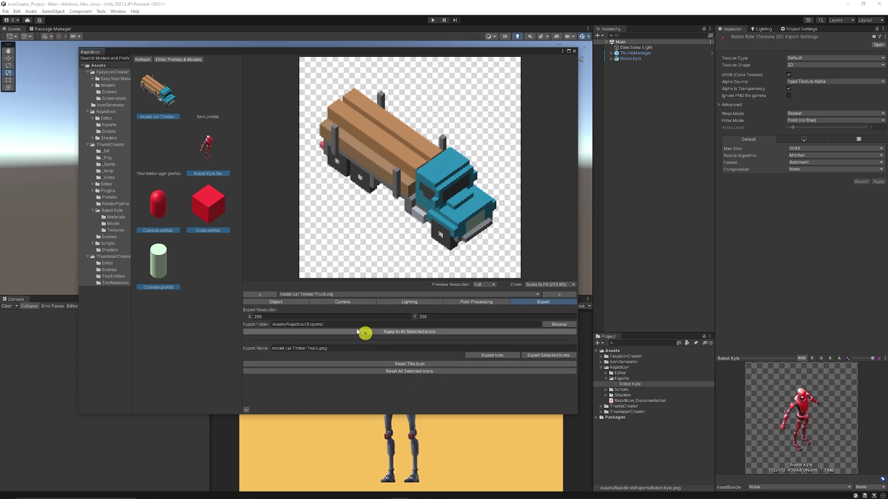
Step: Examine the Object, Camera, Lighting and Post-Processing settings of the selected icons, and return to the Object settings
left_click(283, 302)
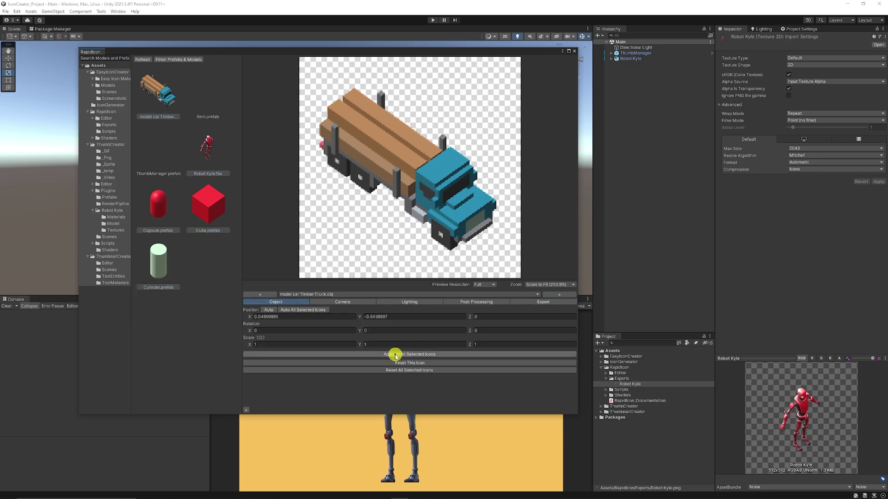
left_click(423, 355)
left_click(362, 303)
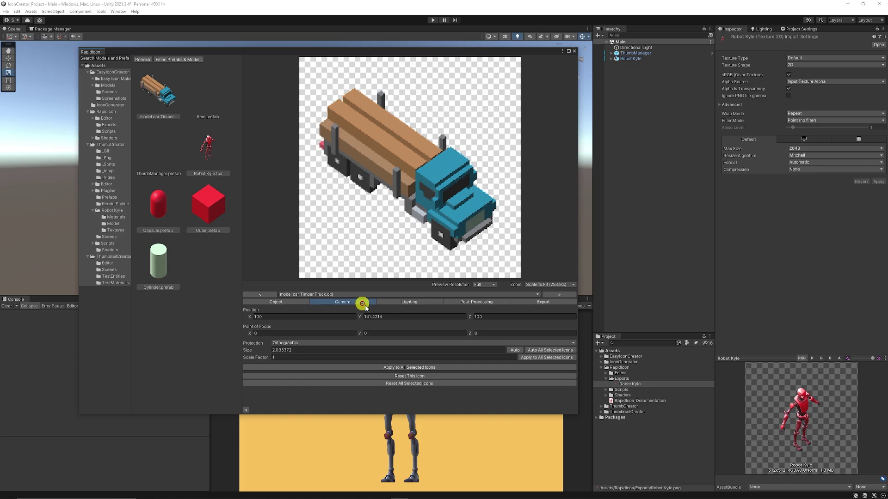
left_click(432, 302)
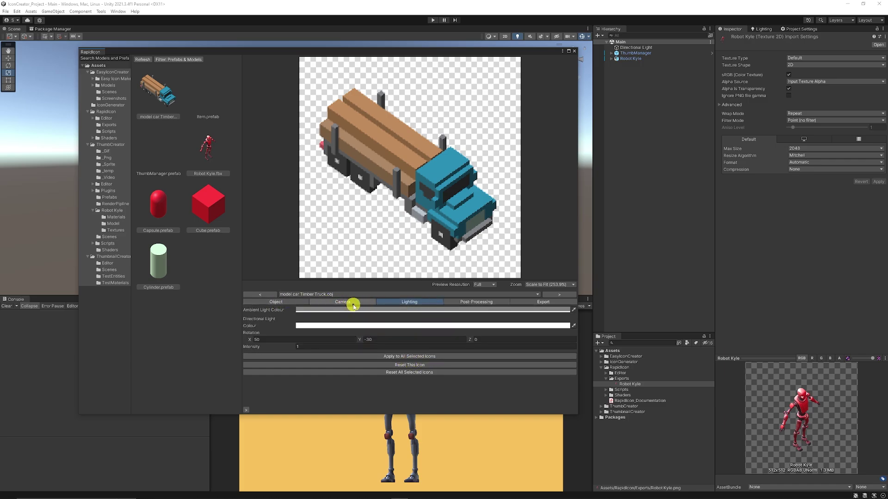
left_click(476, 302)
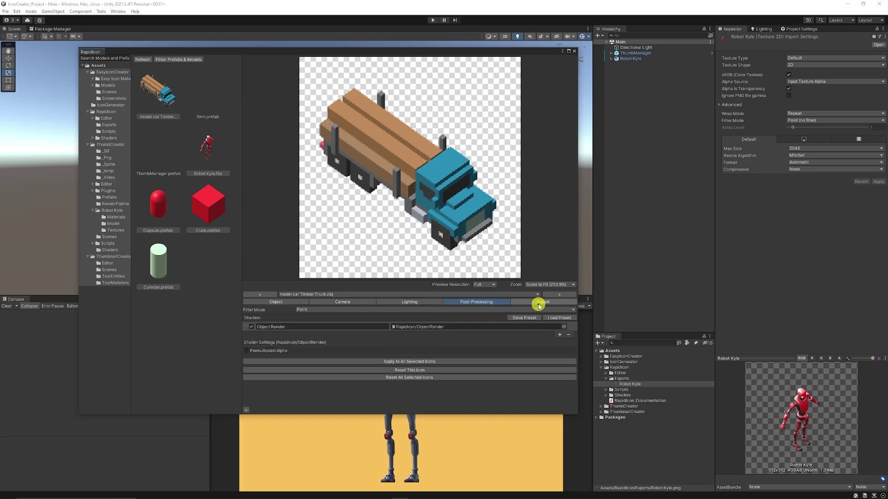
left_click(291, 301)
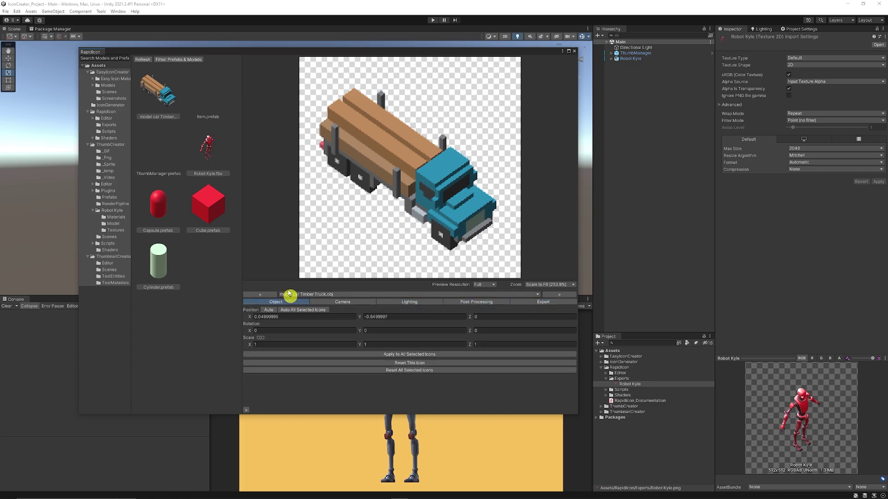
Step: Select only the timber truck icon and examine its object position and rotation values
left_click(147, 106)
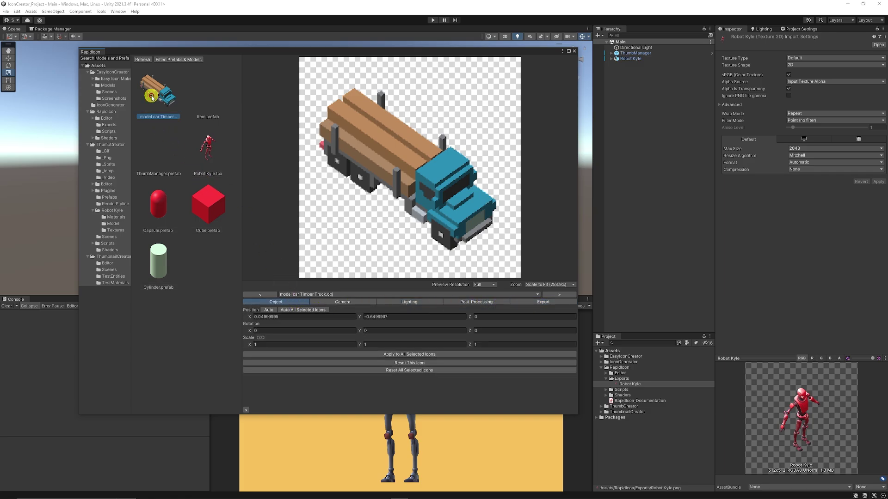
left_click(251, 319)
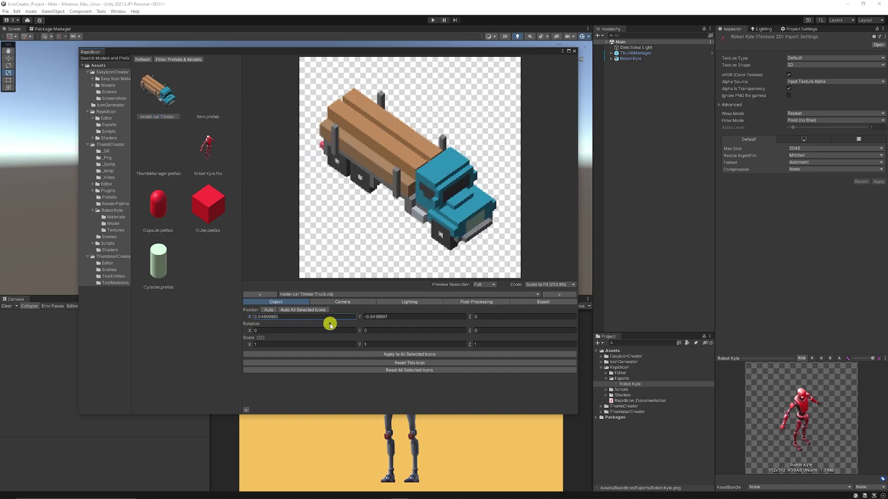
left_click(257, 332)
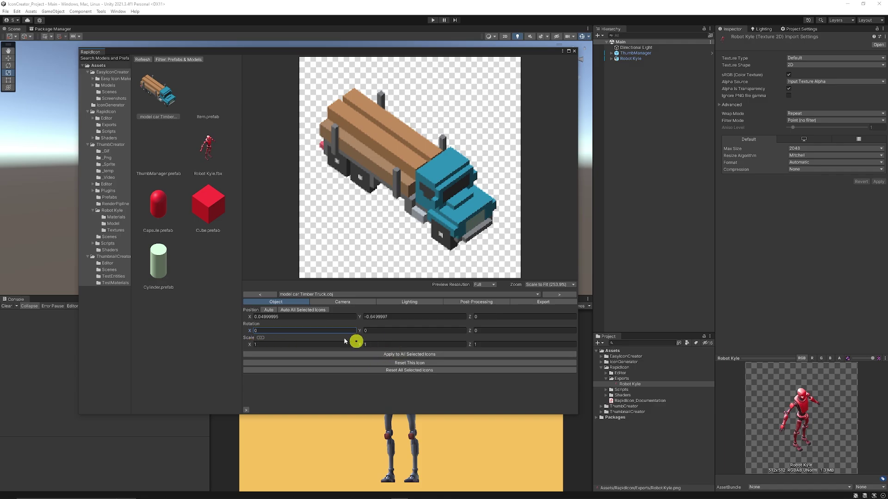
Step: Set the truck icon's camera position to X 100 and Y 53.9
left_click(333, 304)
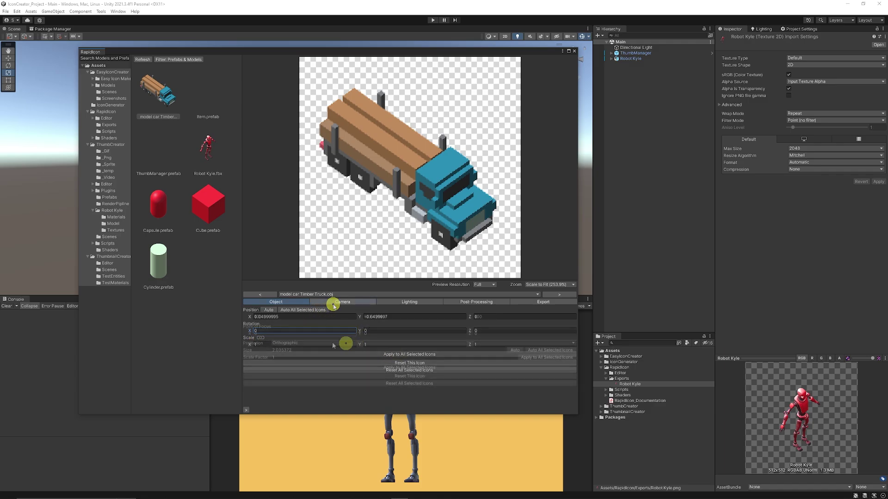
left_click(255, 317)
type("100")
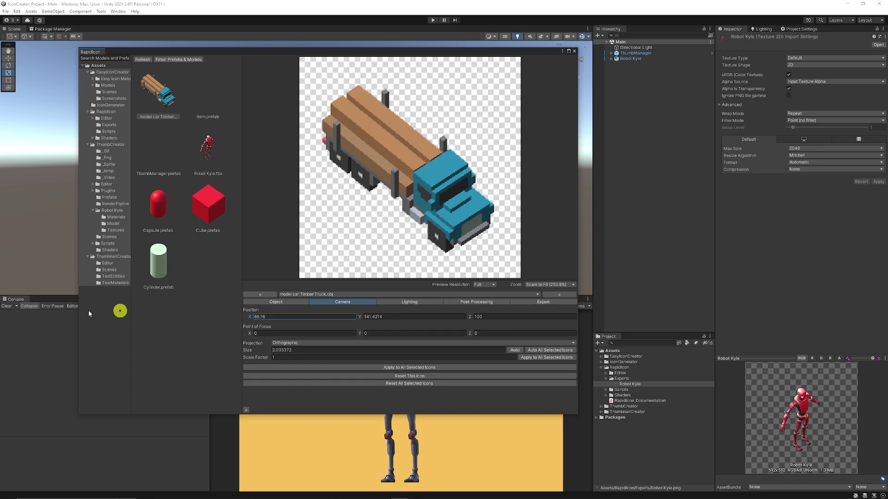
left_click(362, 318)
left_click_drag(361, 318, 256, 325)
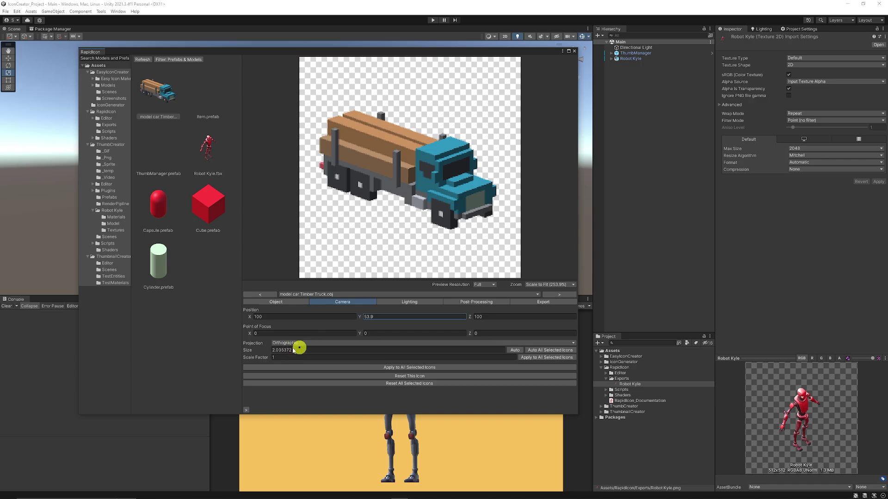
Step: Try a camera size of 4.8 on the truck icon and undo it
left_click(273, 350)
type("4.8")
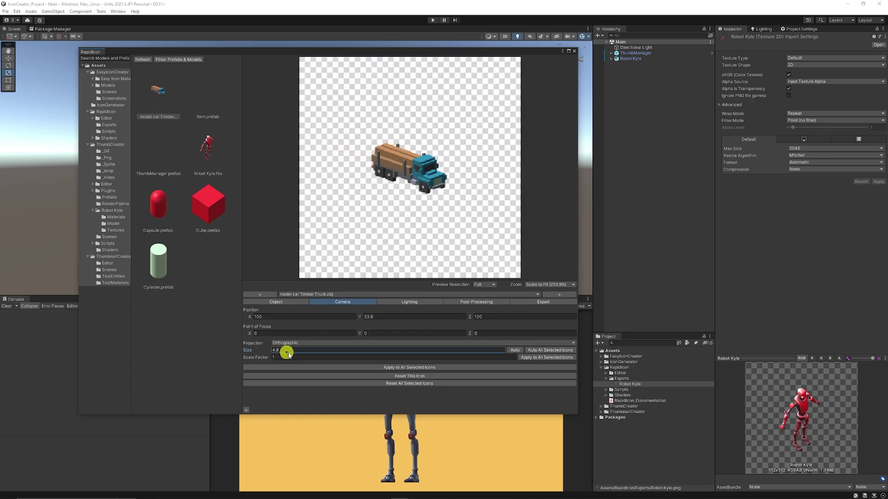
key("ctrl+z")
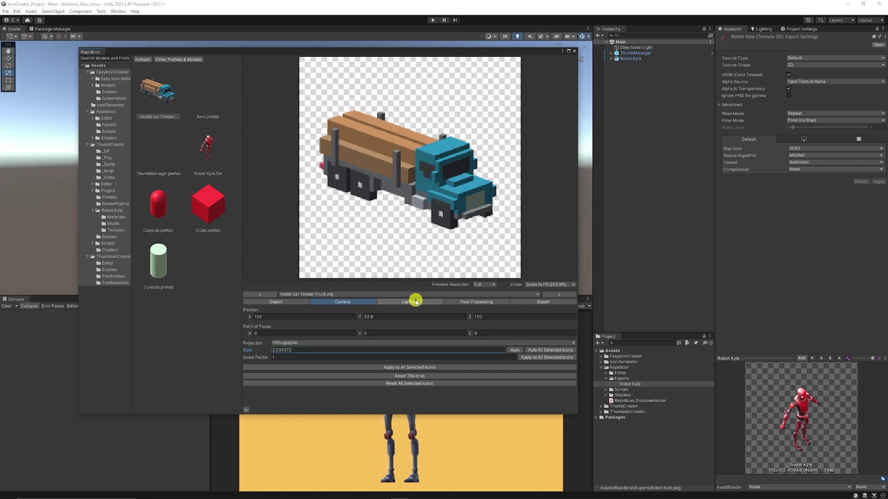
Step: Try a different directional light colour on the truck icon and undo it
left_click(415, 302)
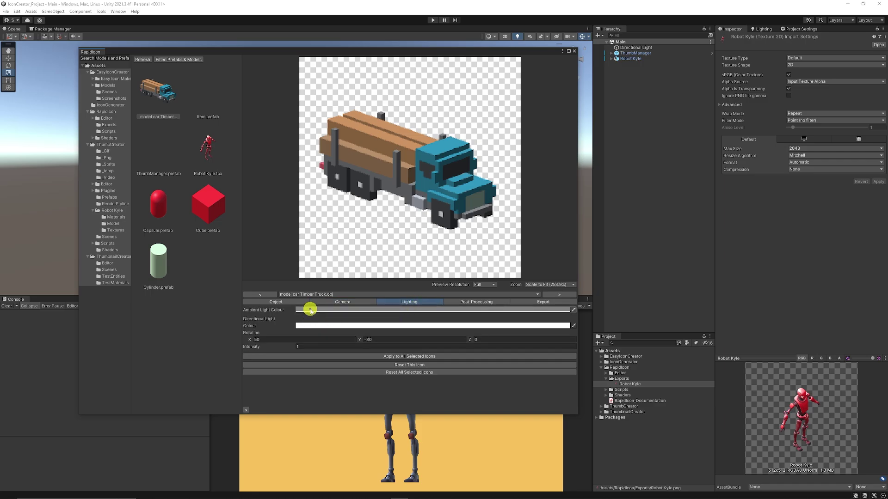
left_click(318, 327)
mouse_move(363, 368)
left_mouse_down()
mouse_move(370, 359)
mouse_move(323, 356)
mouse_move(349, 369)
left_mouse_up()
key("ctrl+z")
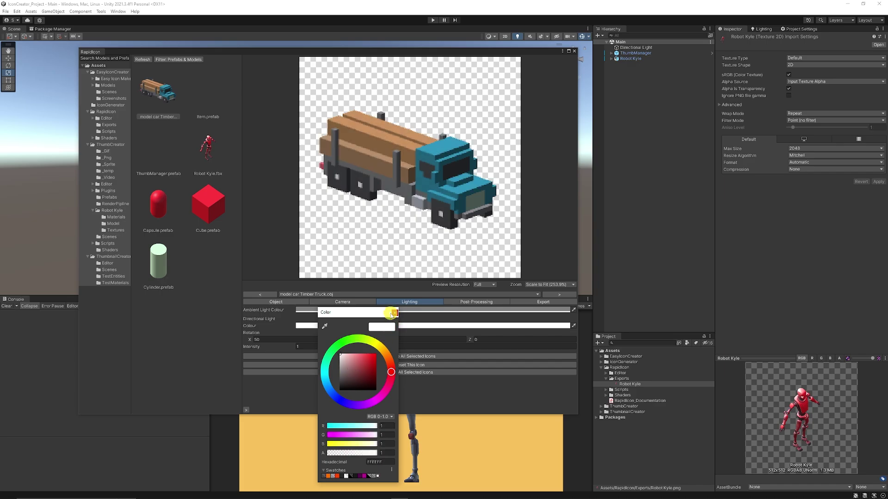
Step: Try changing the directional light's rotation and intensity on the truck icon and undo it
left_click(393, 313)
left_click_drag(252, 339, 351, 338)
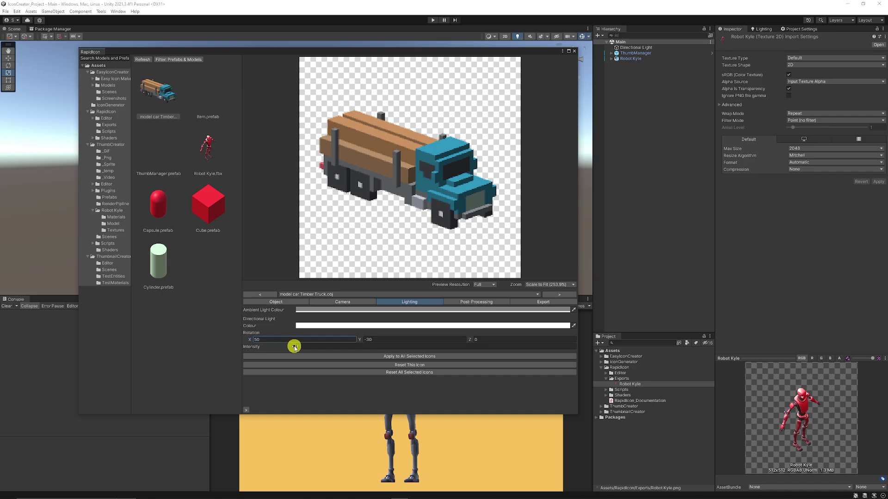
left_click_drag(293, 347, 317, 347)
key("ctrl+z")
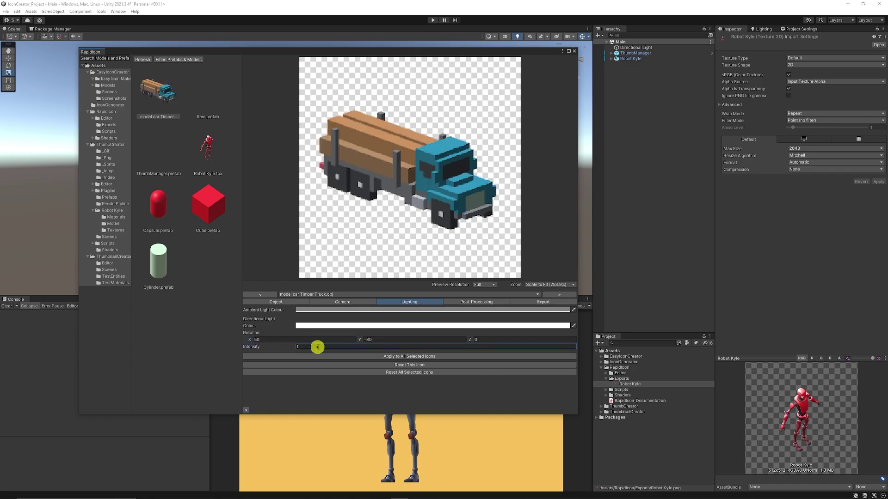
Step: Examine the truck icon's post-processing and export settings
left_click(463, 303)
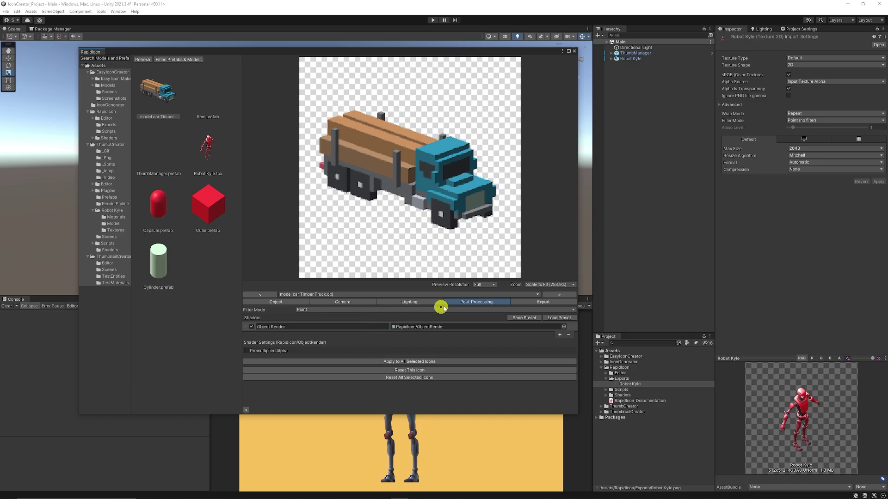
left_click(541, 303)
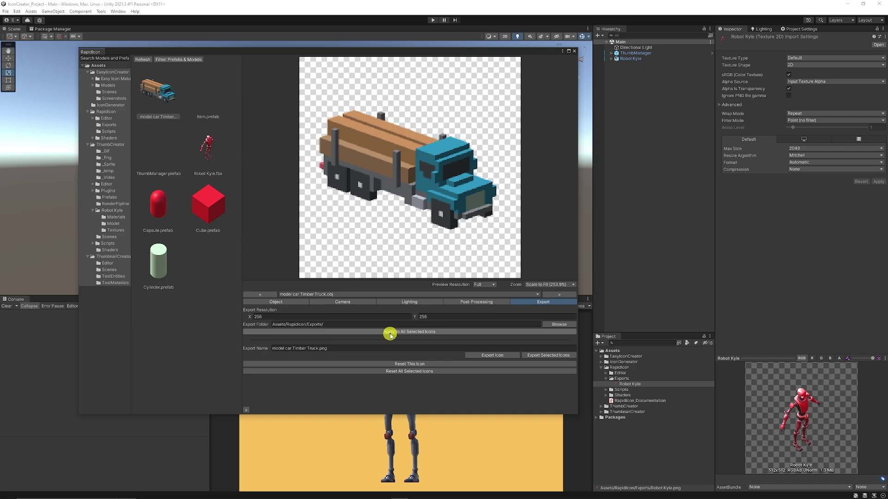
left_click(405, 333)
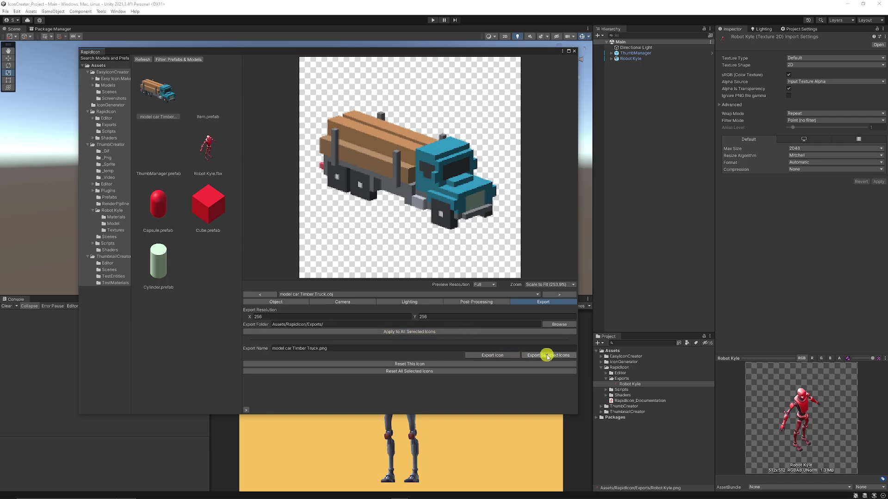
Step: Try selecting the Cube, Capsule and timber truck icons together
left_click(206, 206)
left_click(167, 206, "ctrl")
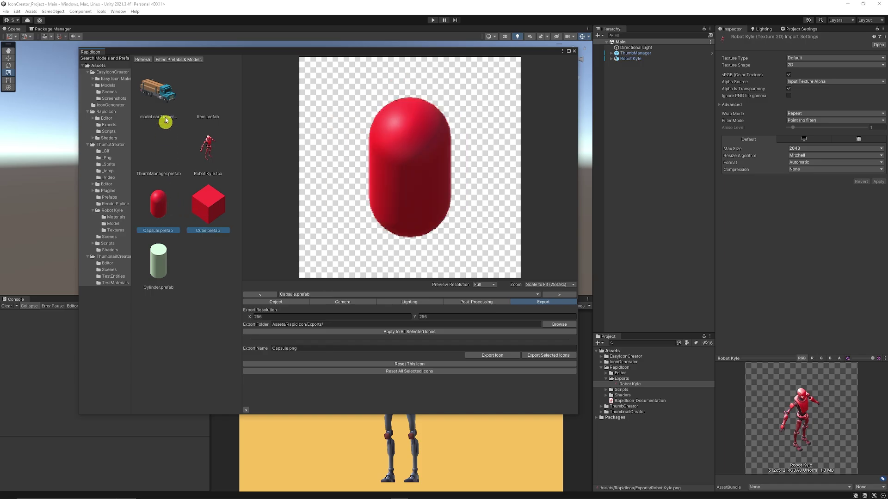
left_click(163, 110, "ctrl")
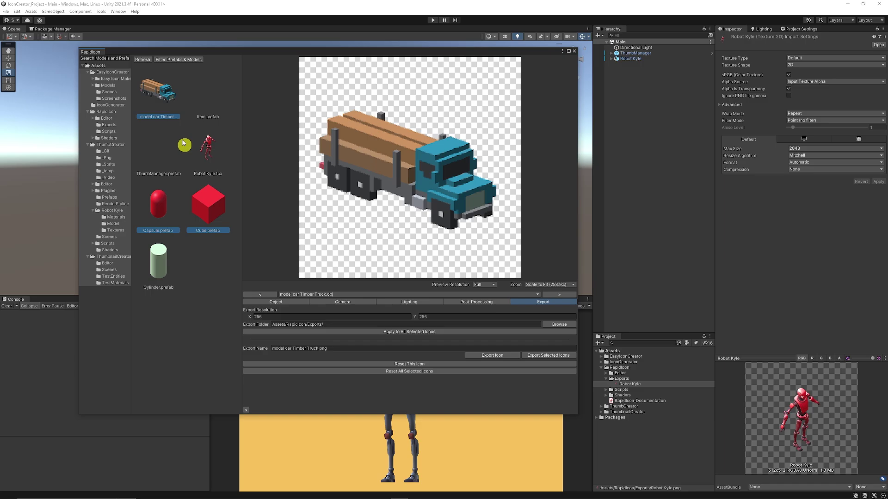
Step: Export only the timber truck icon to Assets/RapidIcon/Exports and preview the exported texture
left_click(166, 103)
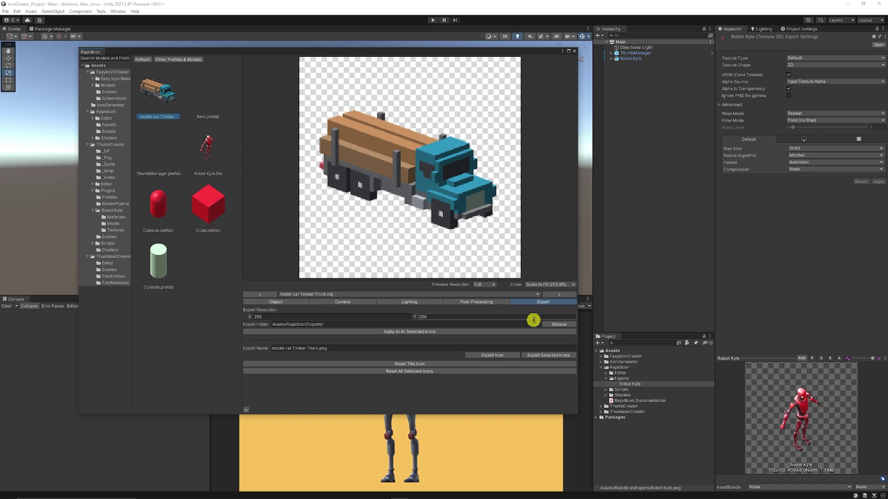
left_click(504, 357)
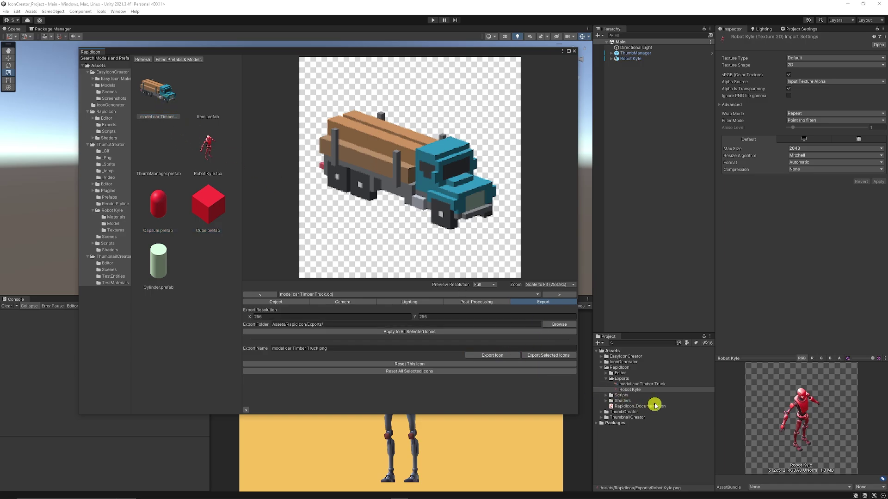
left_click(645, 383)
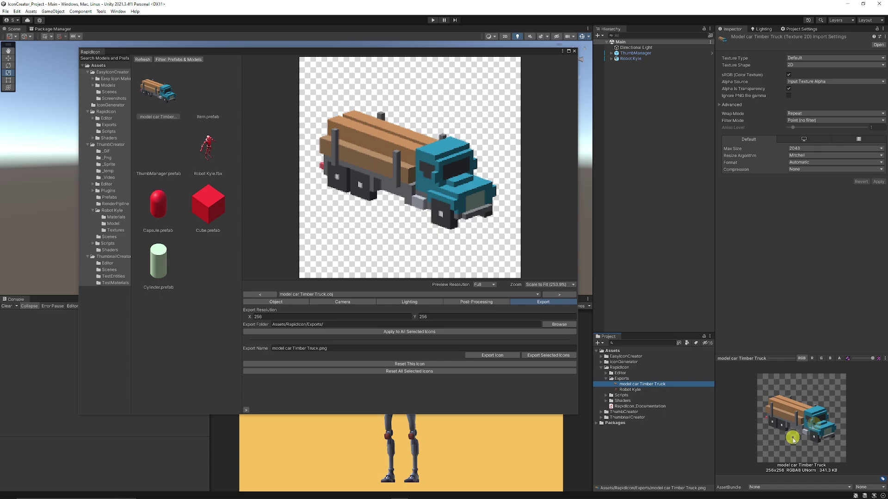
Step: Export the Cube, Capsule and Cylinder icons together and preview the exported Cylinder texture
left_click(204, 212)
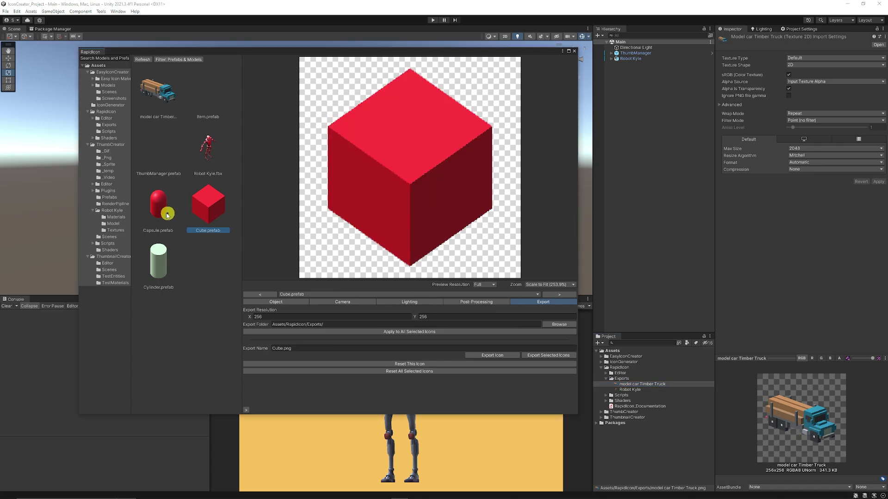
left_click(158, 206, "ctrl")
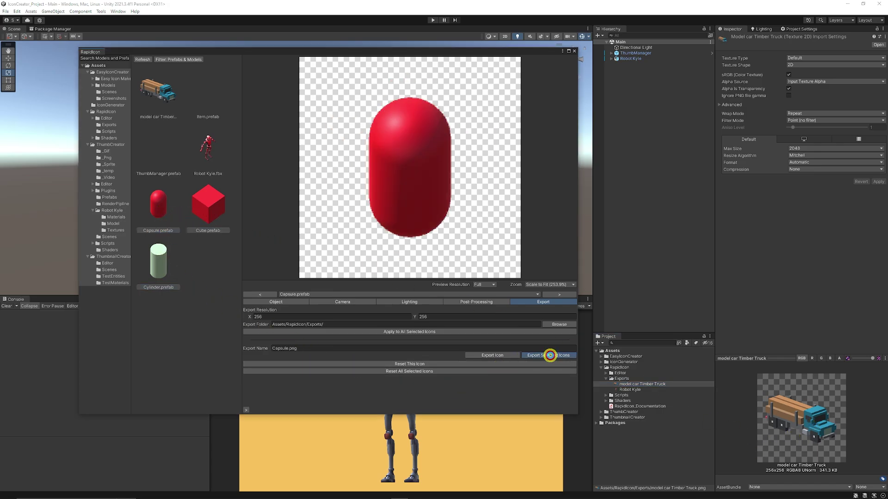
left_click(638, 396)
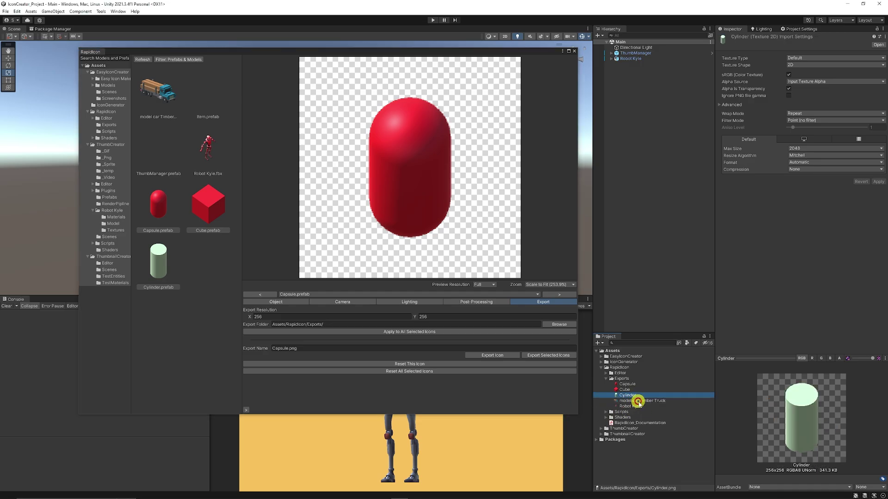
Step: Compare the timber truck, Robot Kyle, Capsule, Cube and Cylinder textures in RapidIcon's Exports folder
left_click(640, 401)
left_click(638, 407)
left_click(639, 401)
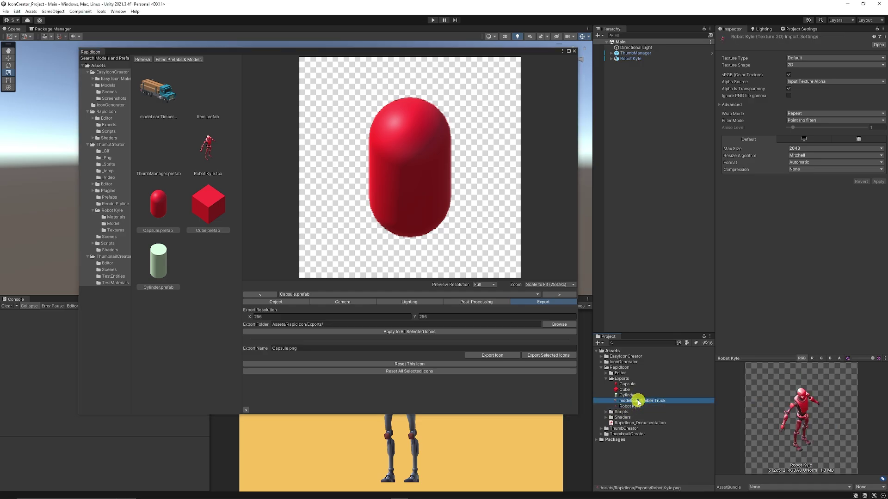
left_click(630, 390)
left_click(629, 385)
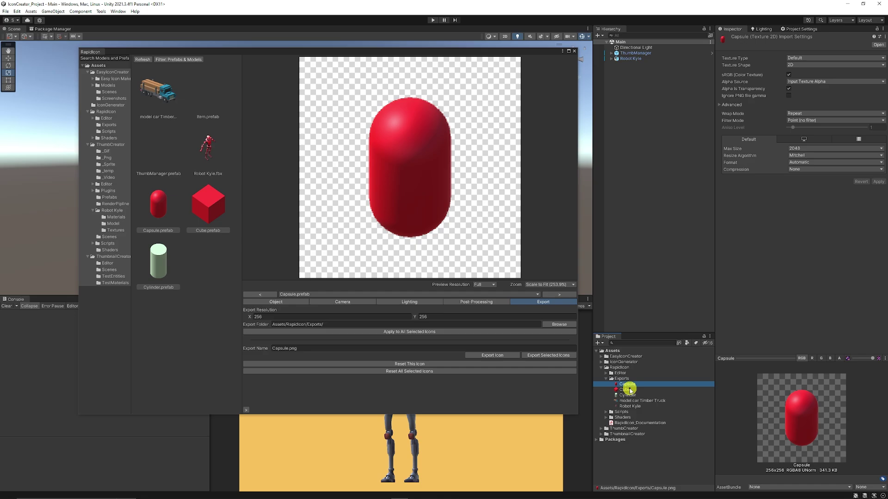
left_click(630, 390)
left_click(631, 395)
left_click(629, 390)
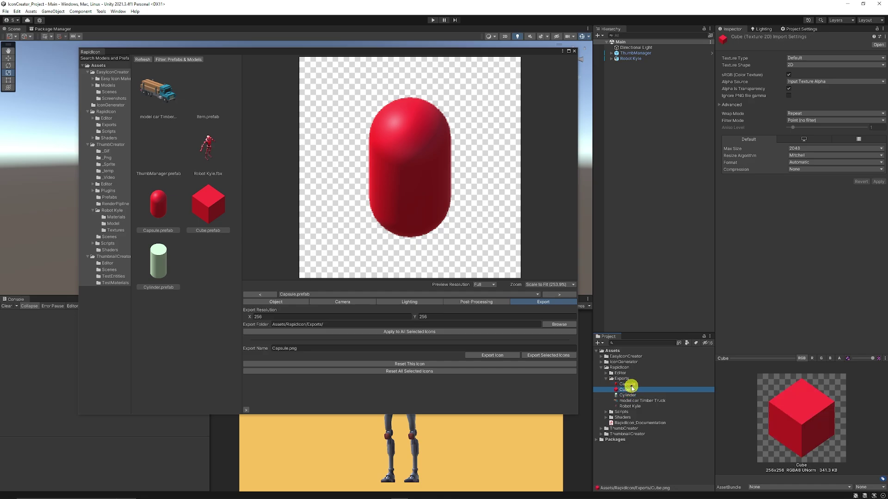
left_click(630, 385)
left_click(629, 390)
left_click(632, 395)
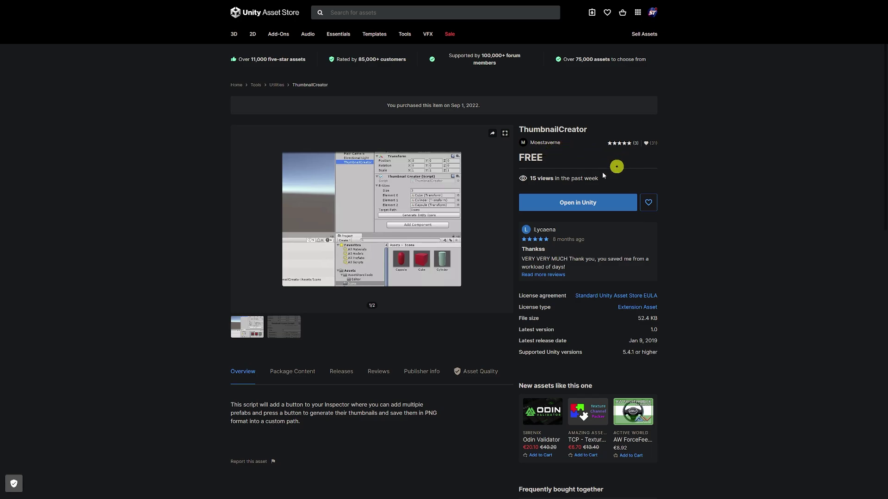
Step: Open the ThumbnailCreator asset from the Unity Asset Store in Unity and return to the Scene view
left_click(575, 206)
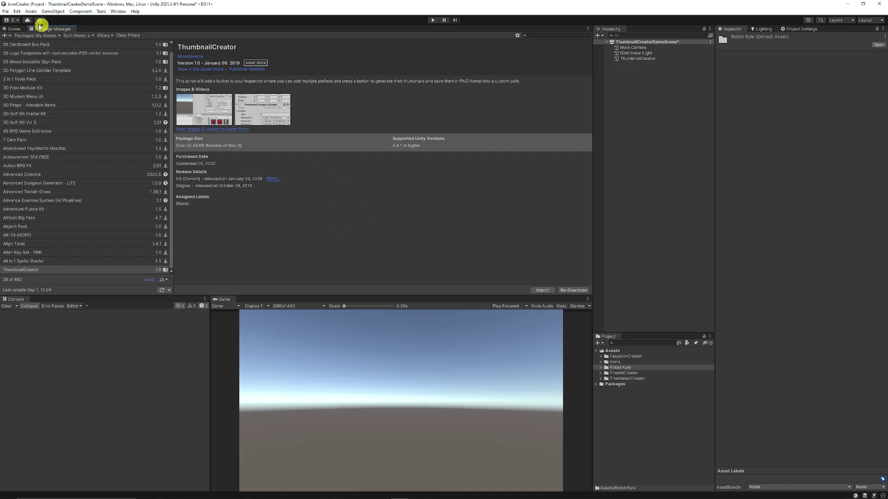
left_click(18, 28)
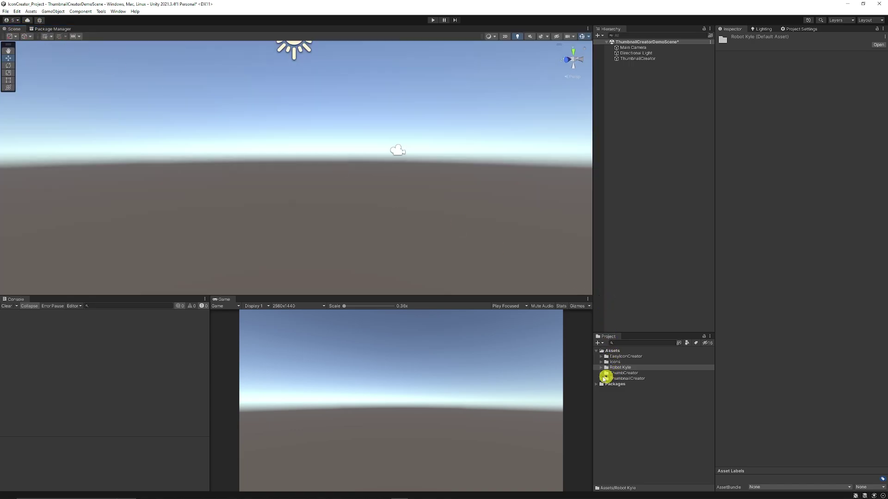
Step: Expand ThumbnailCreator's Scenes folder and select ThumbnailCreatorDemoScene without reloading the modified scene
left_click(601, 379)
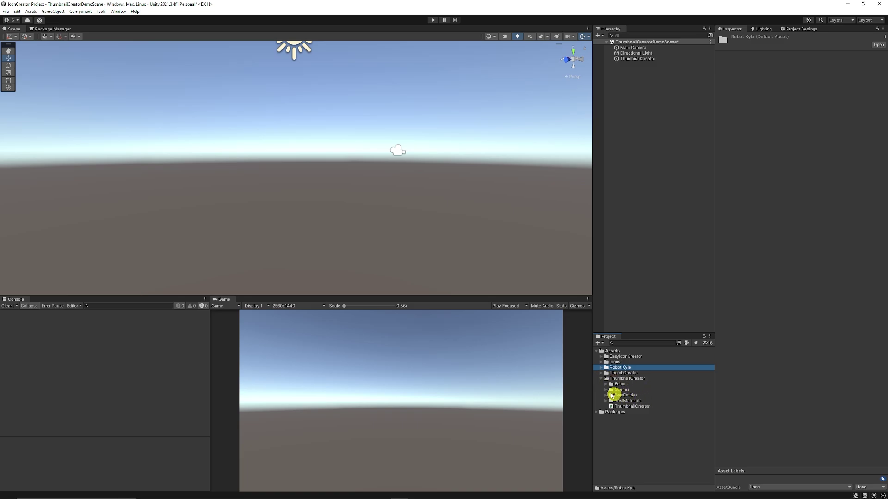
left_click(605, 390)
double_click(642, 395)
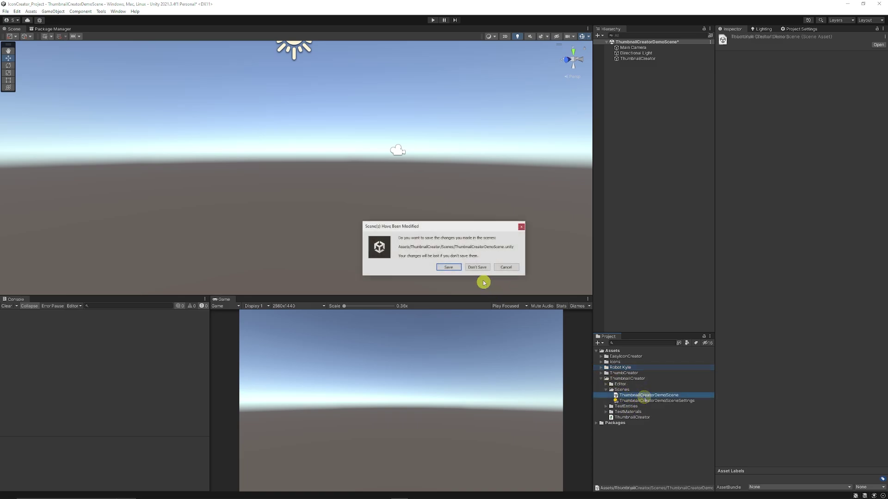
left_click(512, 270)
left_click(652, 394)
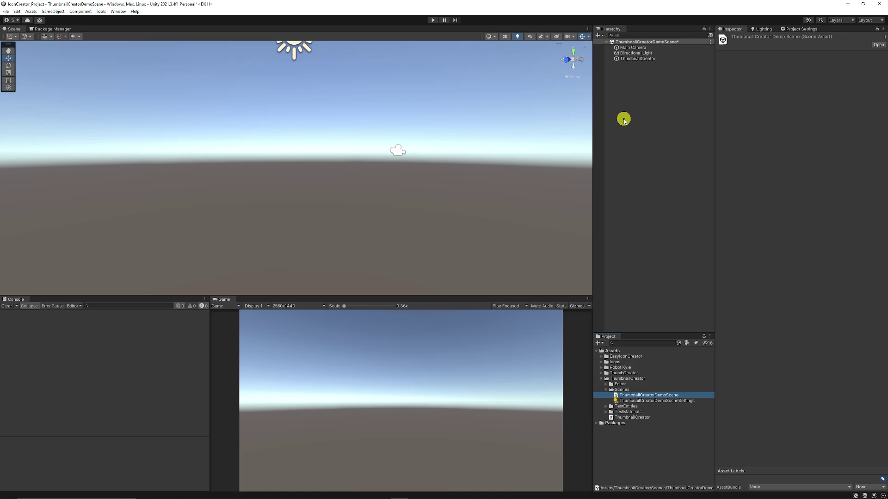
Step: Examine the ThumbnailCreator object's Entities list and locate the source model of its timber truck entry
left_click(639, 59)
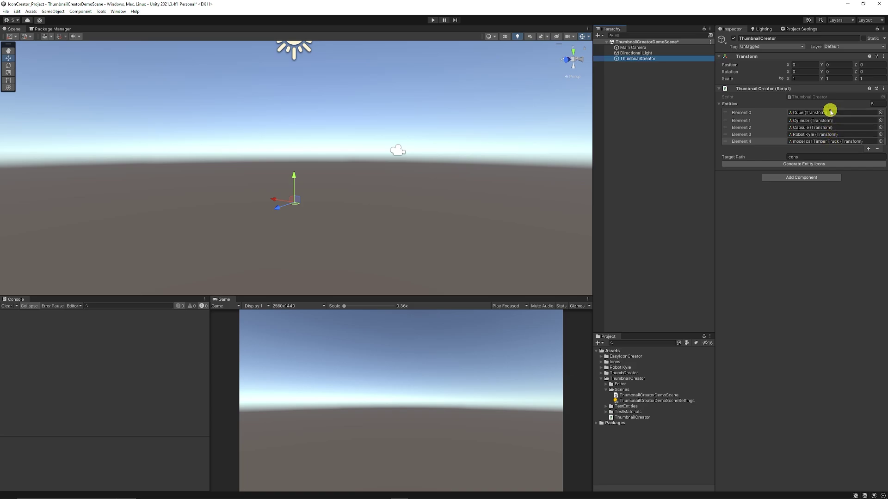
left_click(825, 134)
left_click(821, 141)
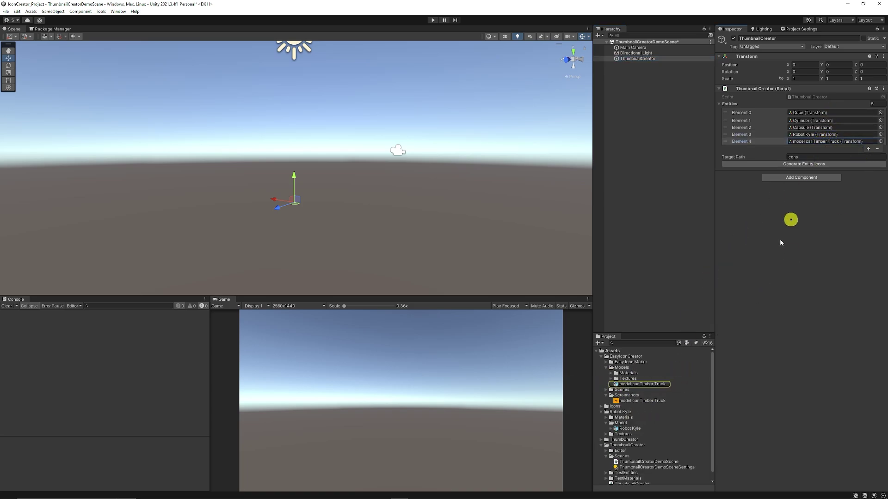
left_click(647, 384)
Step: Generate the ThumbnailCreator object's entity icons to the Icons target path and clear the console
left_click(643, 59)
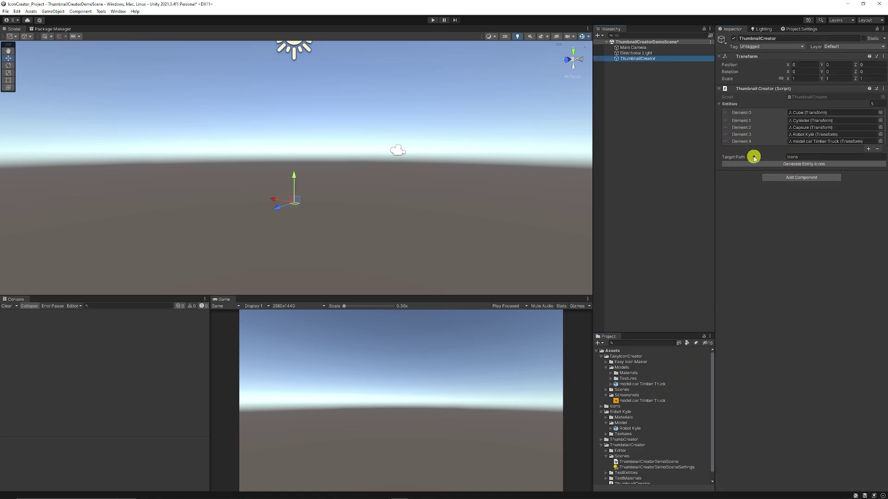
left_click(815, 167)
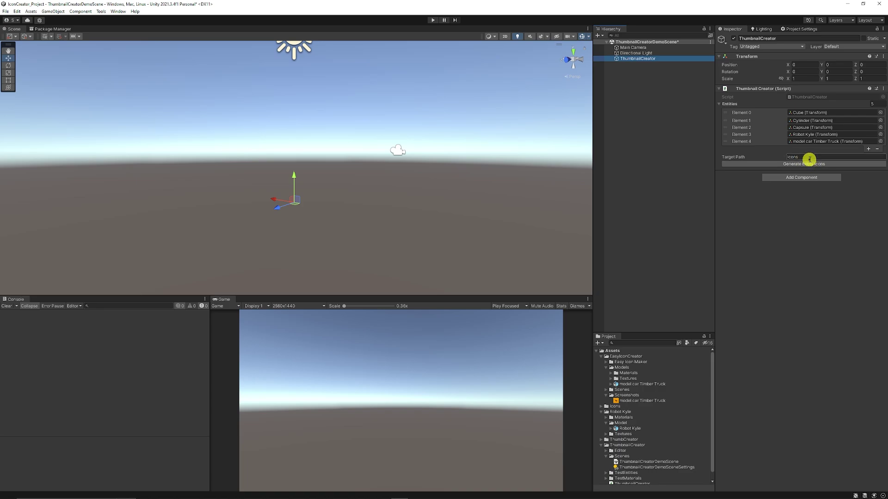
left_click(807, 165)
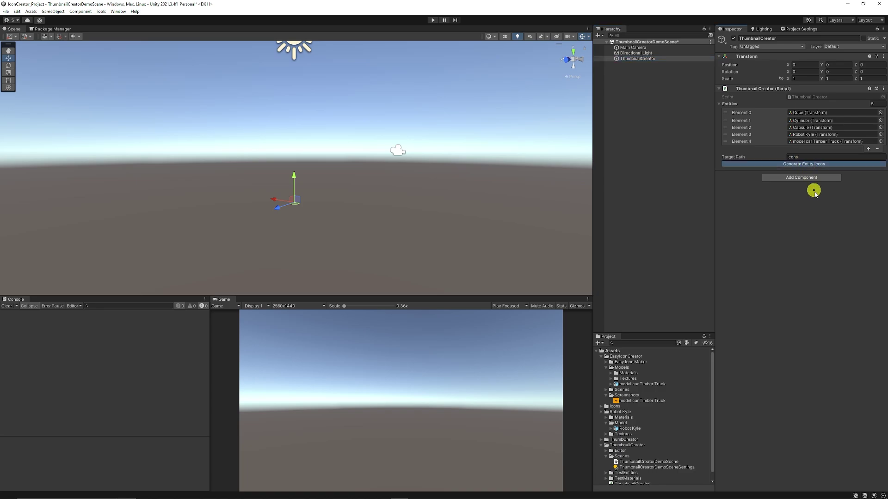
left_click(7, 307)
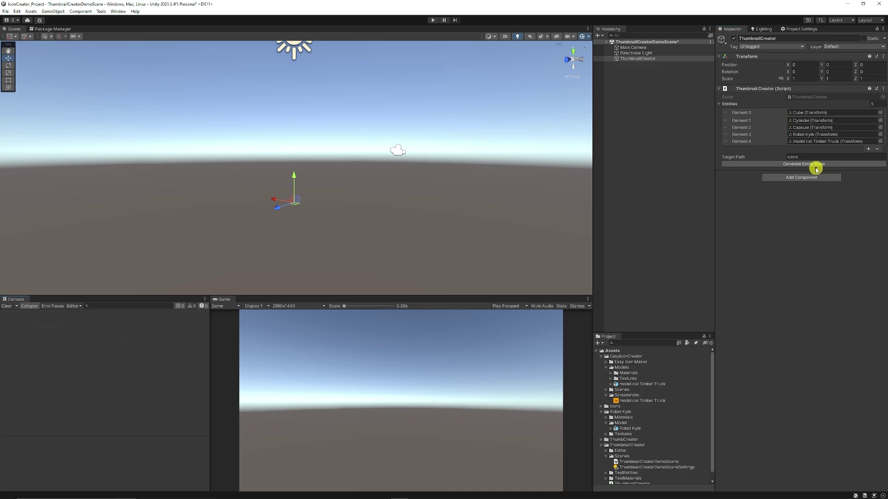
Step: Inspect the generated thumbnails in the project's Assets/Icons folder in File Explorer and return to Unity
right_click(612, 351)
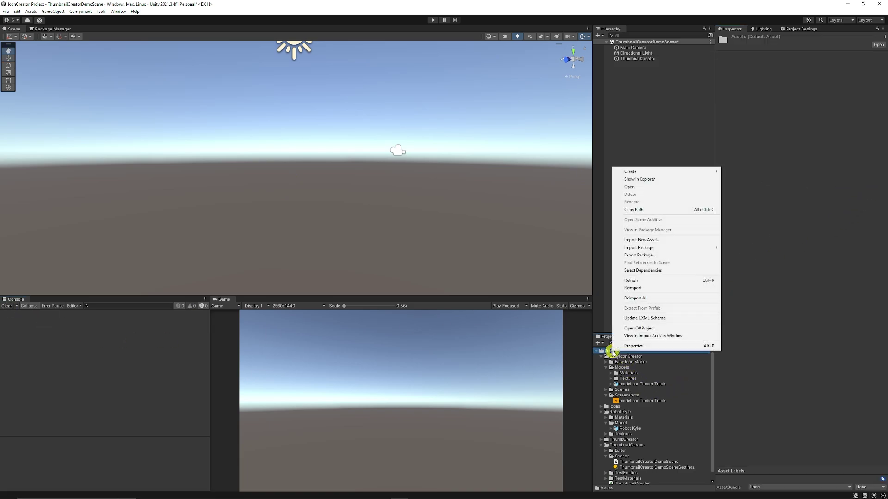
left_click(644, 178)
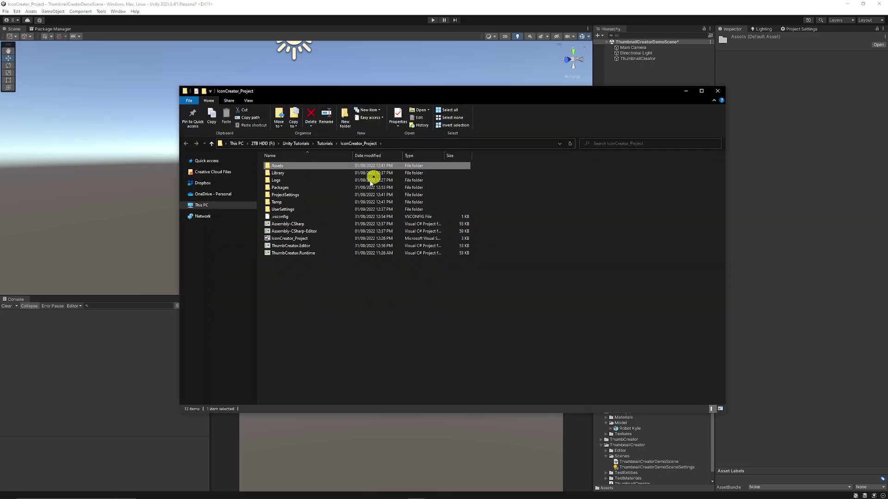
double_click(288, 166)
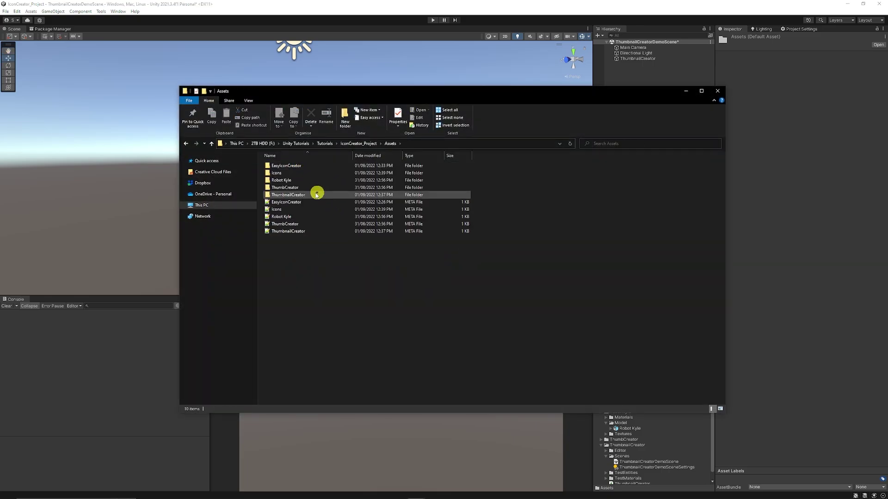
double_click(283, 173)
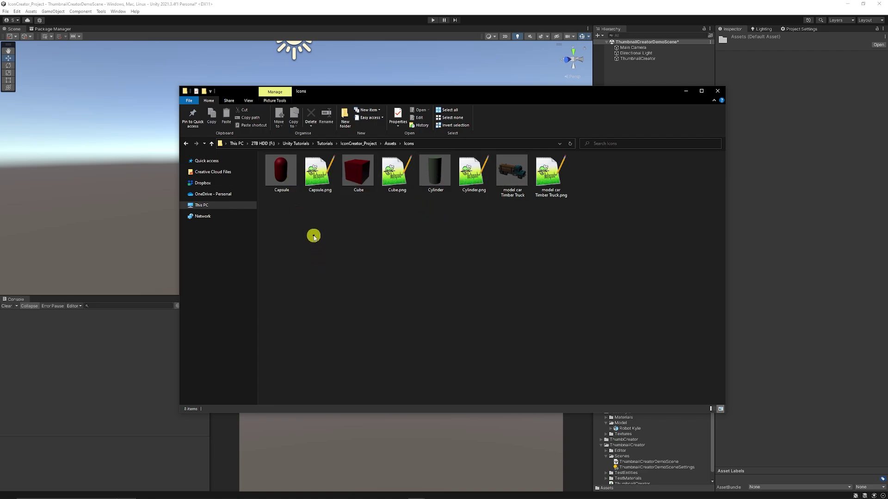
left_click(288, 172)
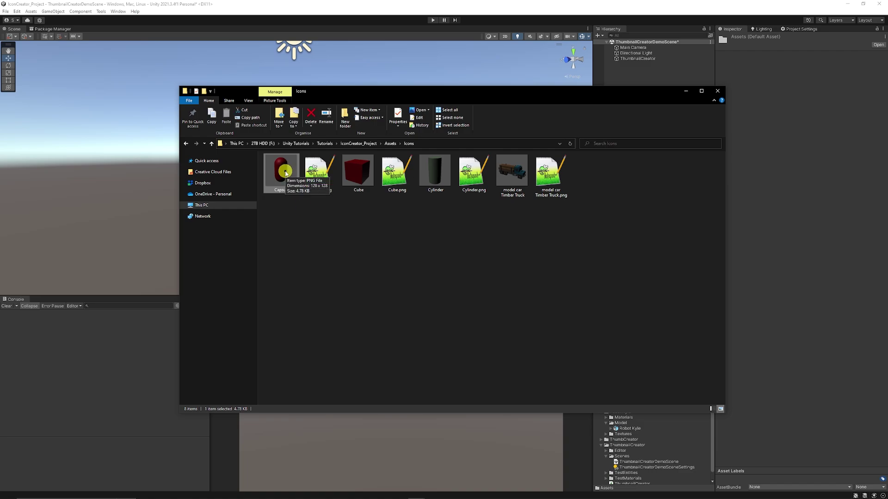
left_click(718, 92)
left_click(638, 42)
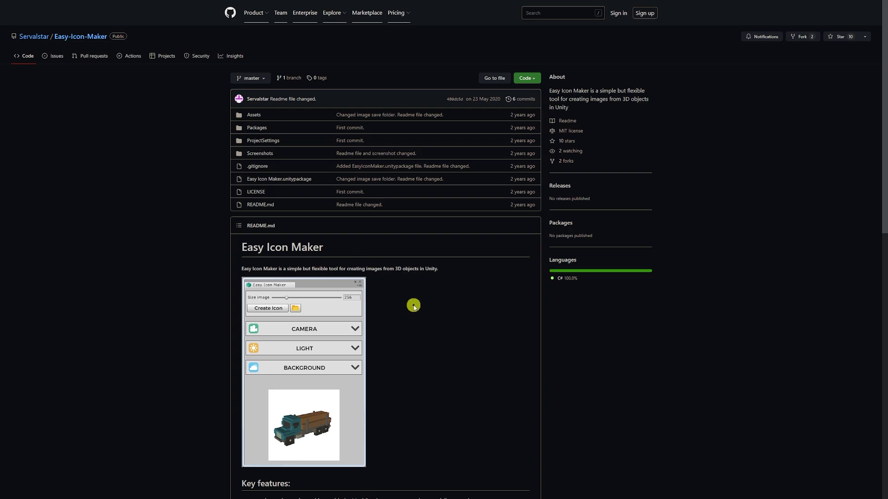
Step: Review the Easy-Icon-Maker repository's readme and its code download options on GitHub
scroll(414, 308, "down", 3)
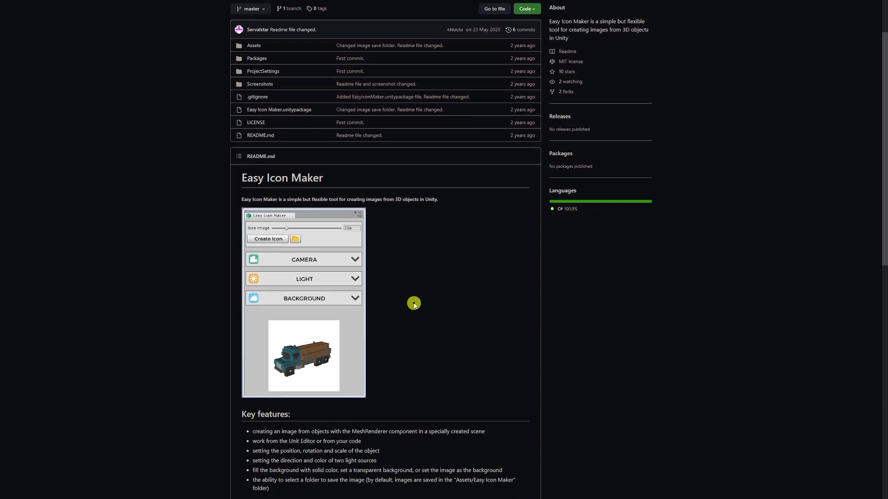
scroll(414, 303, "up", 3)
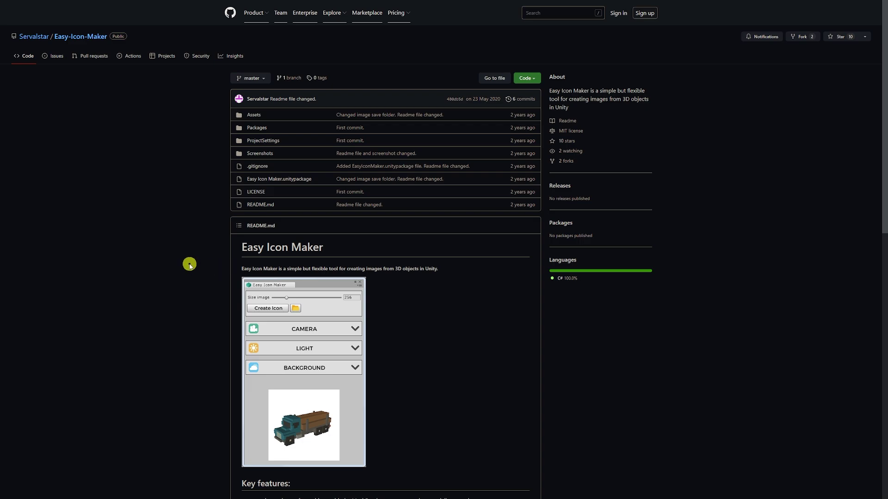
left_click(534, 80)
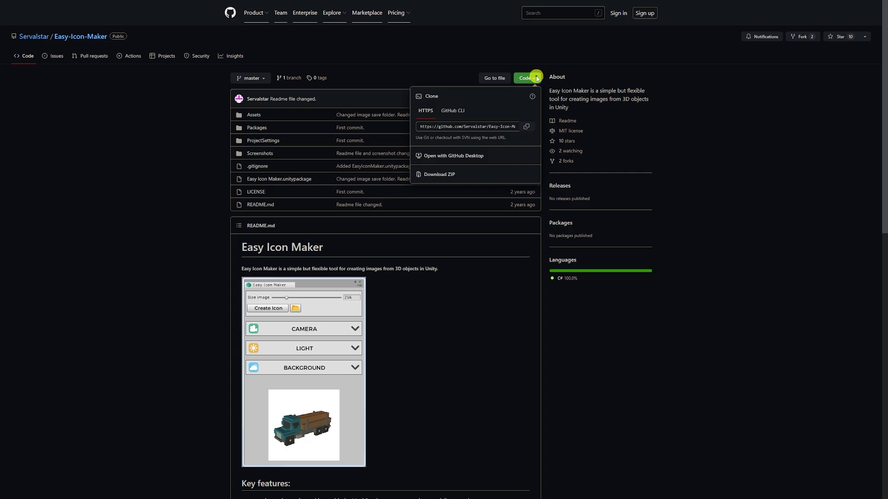
left_click(693, 185)
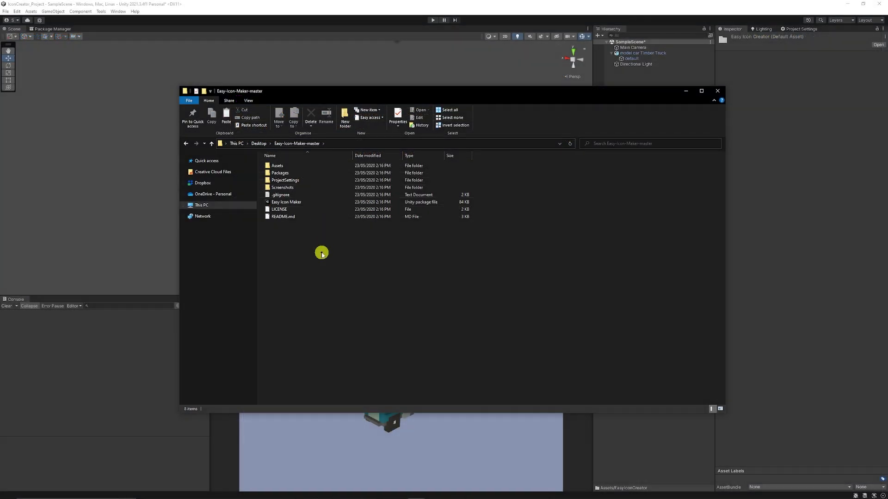
Step: Locate the Easy Icon Maker folder in the downloaded Assets folder and select its imported copy under EasyIconCreator in the Unity project
double_click(286, 167)
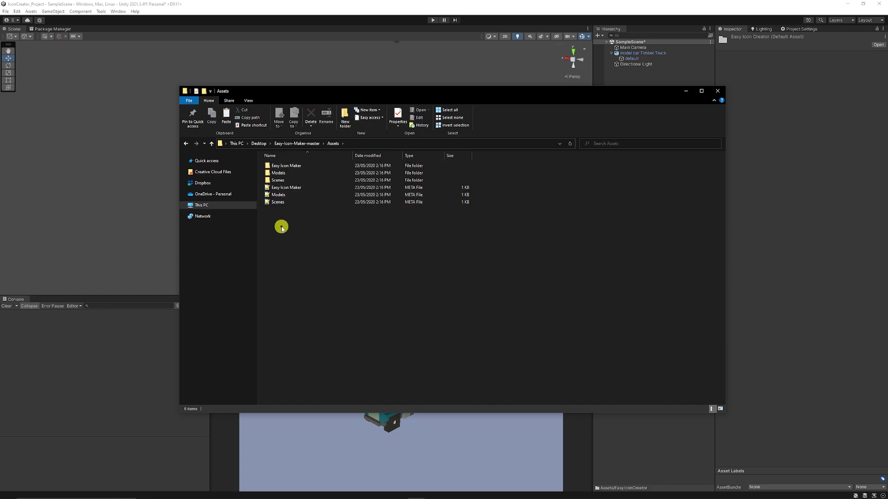
left_click(288, 167)
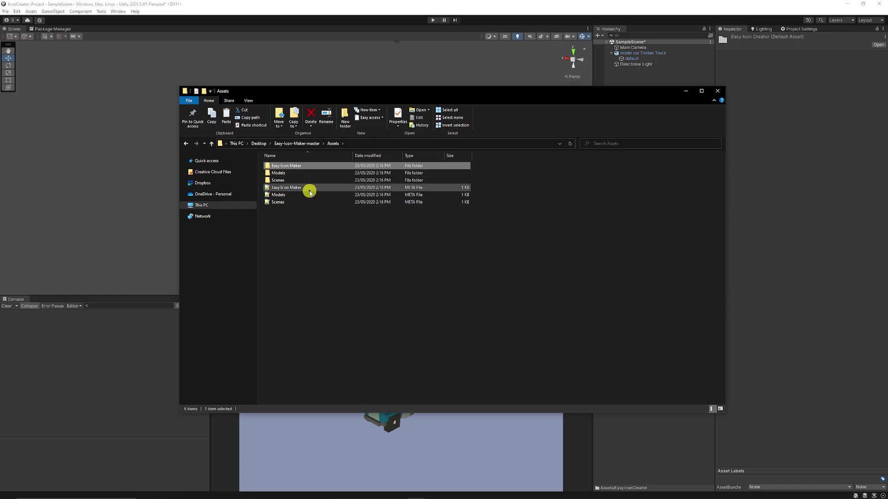
left_click(688, 92)
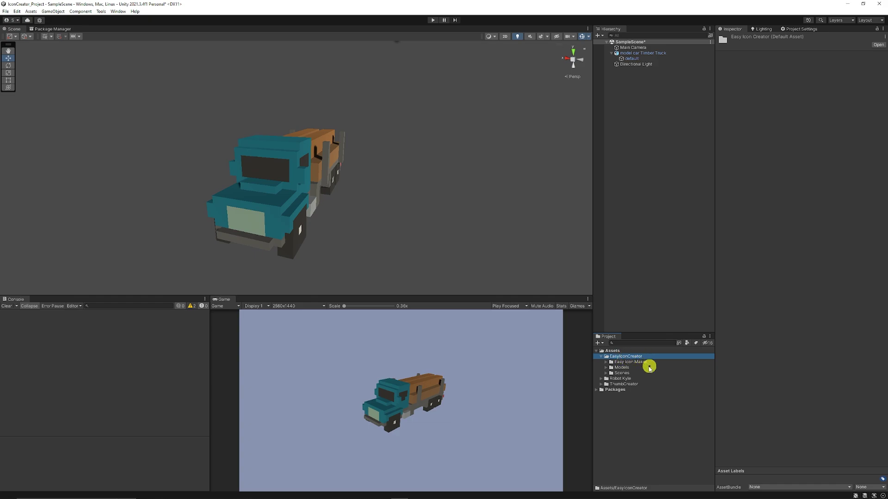
left_click(628, 362)
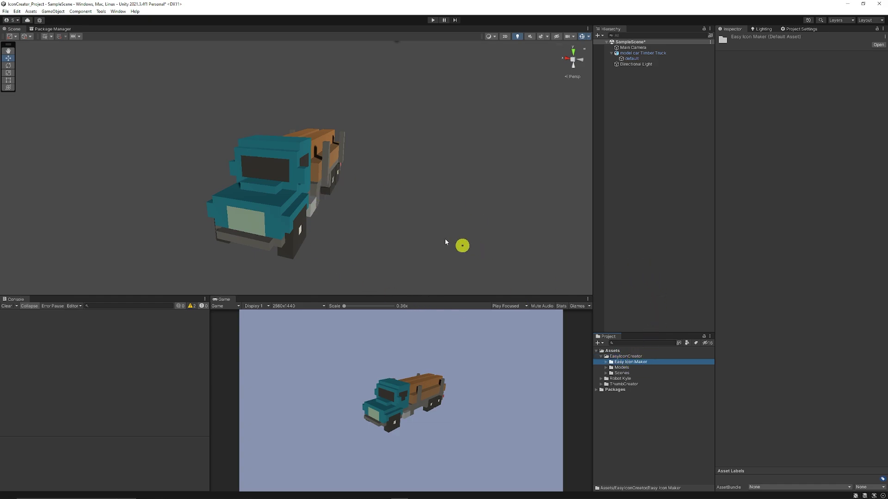
Step: Open the Easy Icon Maker tool and load the model car Timber Truck from EasyIconCreator's Models folder
left_click_drag(467, 162, 337, 168, "alt")
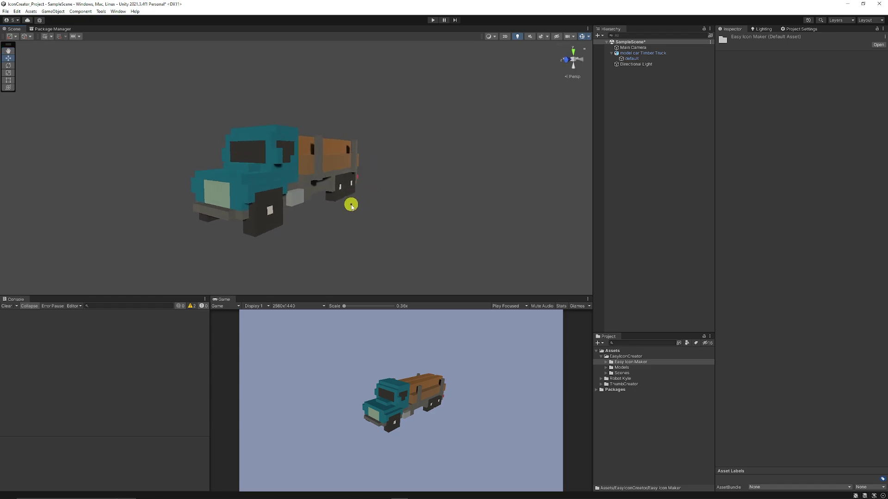
left_click(101, 11)
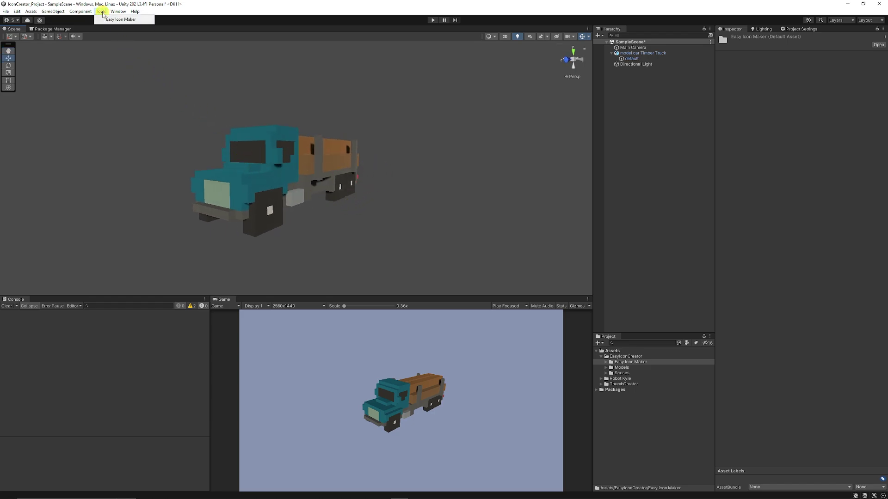
left_click(118, 21)
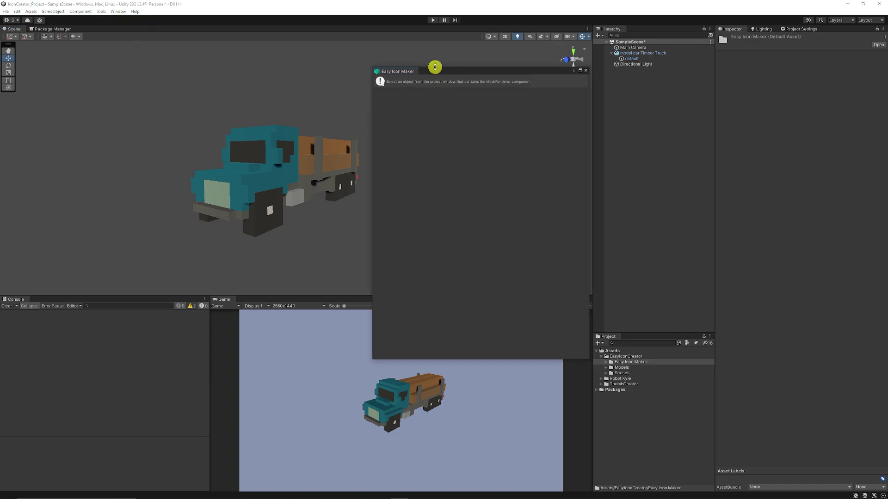
left_click_drag(401, 74, 333, 75)
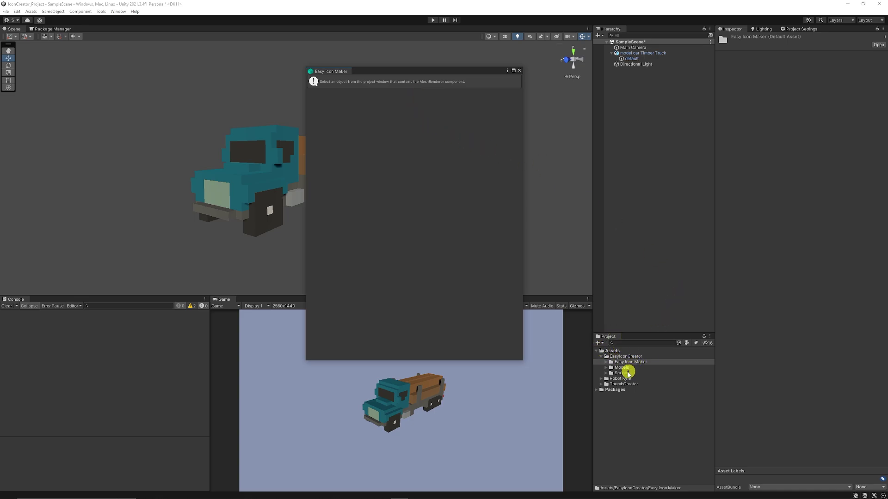
left_click(606, 368)
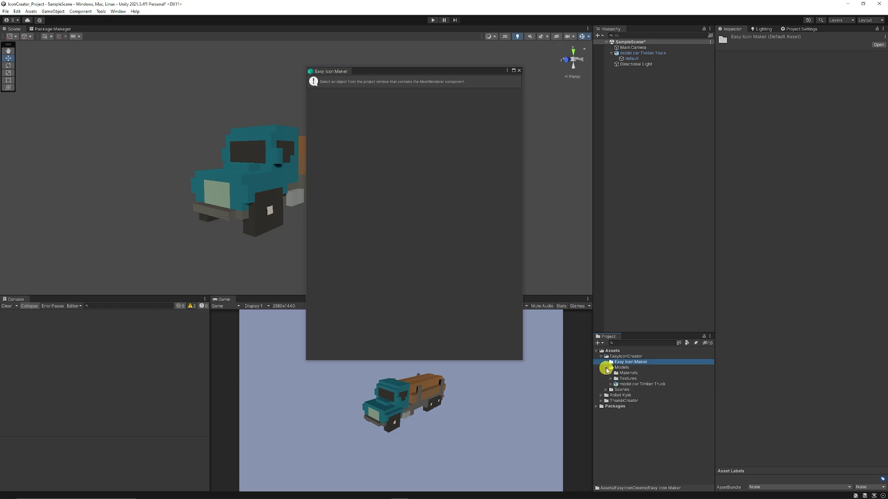
left_click(645, 385)
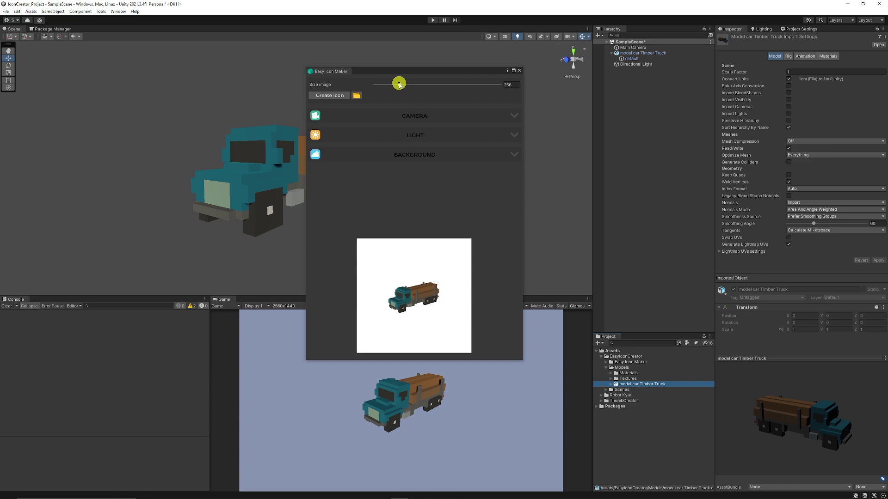
Step: Set the icon's image size to 1024 and the camera rotation to -21.3 on X and 222 on Y, looking at the centre
left_click_drag(399, 85, 446, 85)
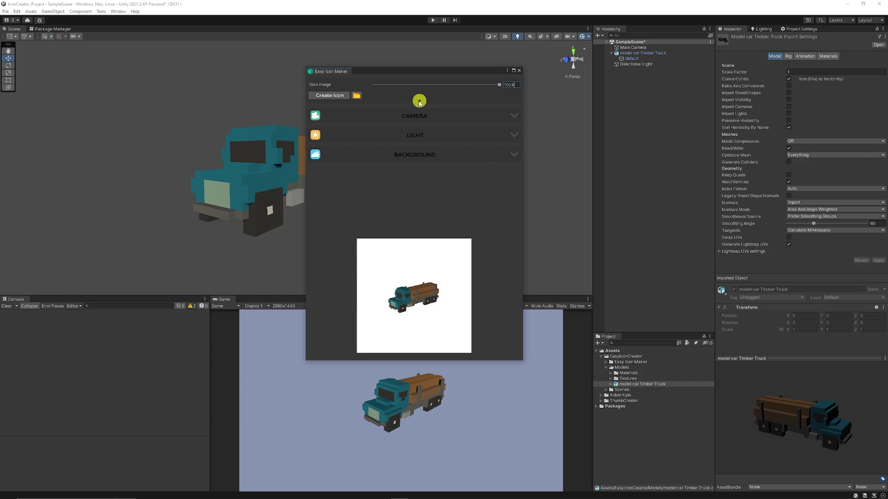
left_click(515, 115)
mouse_move(455, 128)
left_mouse_down()
mouse_move(432, 127)
mouse_move(454, 133)
left_mouse_up()
left_click(343, 154)
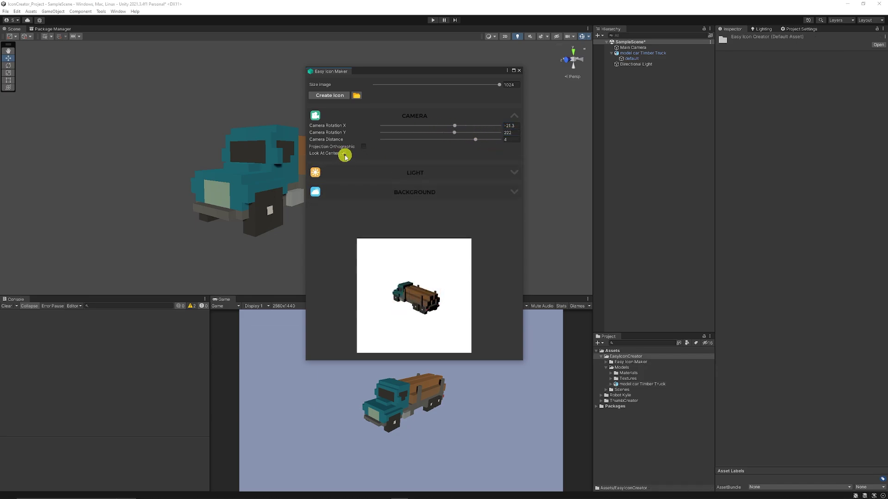
Step: Change the Light 1 color of the icon's lighting to a warm orange
left_click(515, 172)
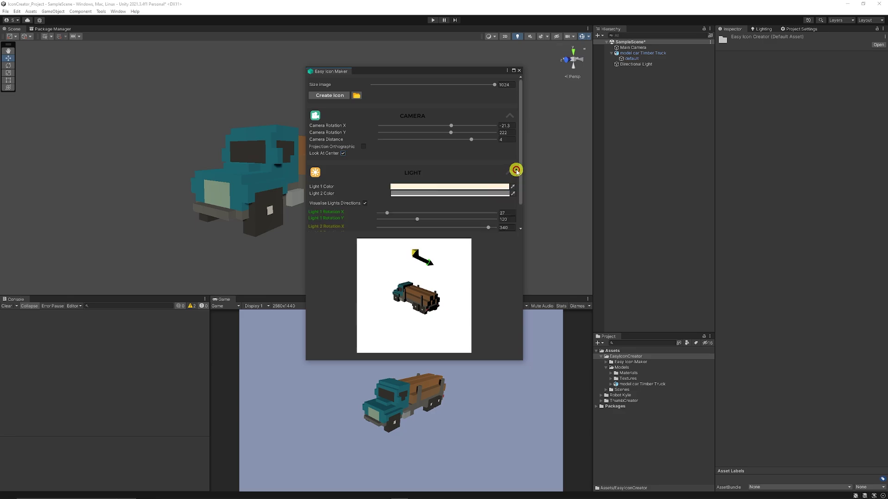
left_click(410, 186)
left_click_drag(455, 239, 461, 229)
left_click(490, 184)
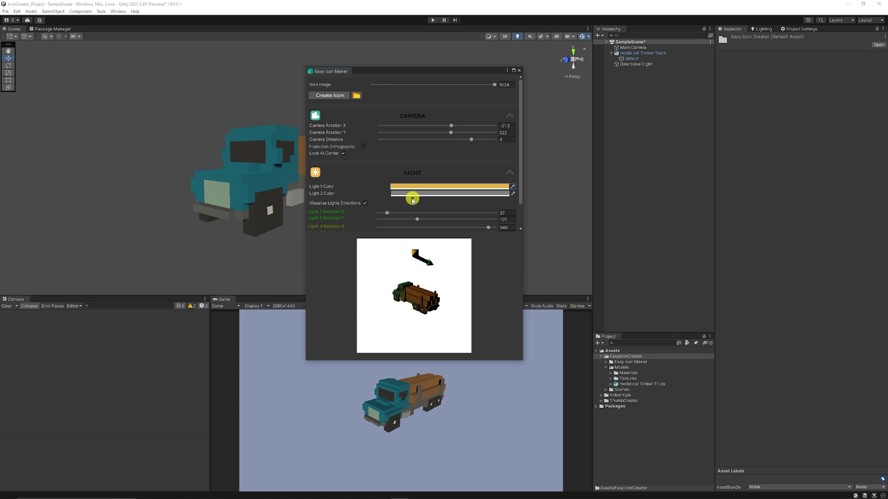
Step: Keep the icon's background type as Solid Color and change the background color to orange
scroll(381, 196, "down", 3)
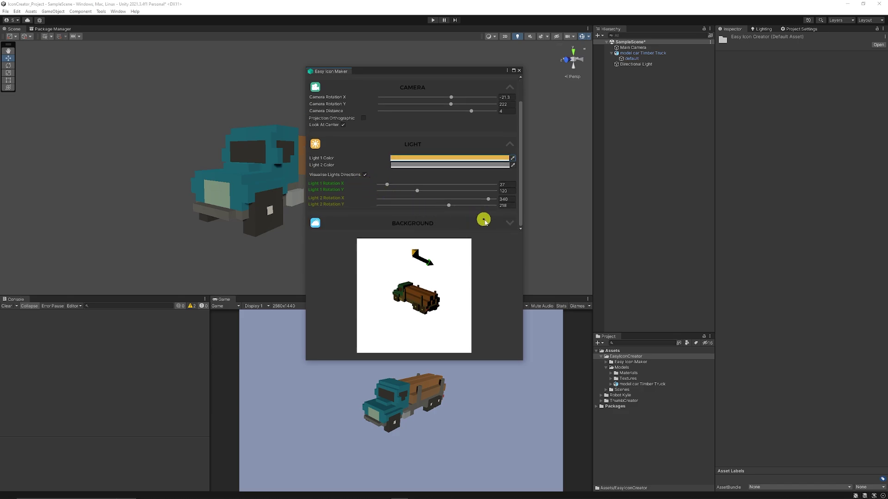
left_click(510, 223)
scroll(467, 210, "down", 2)
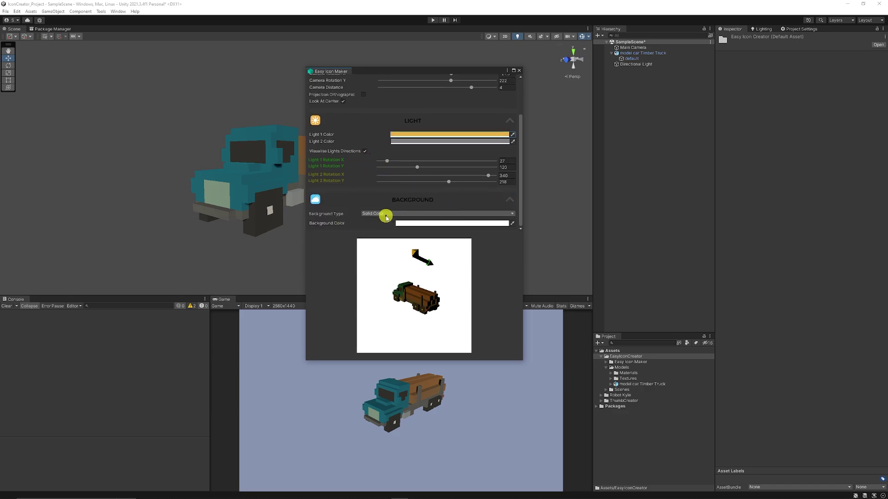
left_click(383, 214)
left_click(389, 222)
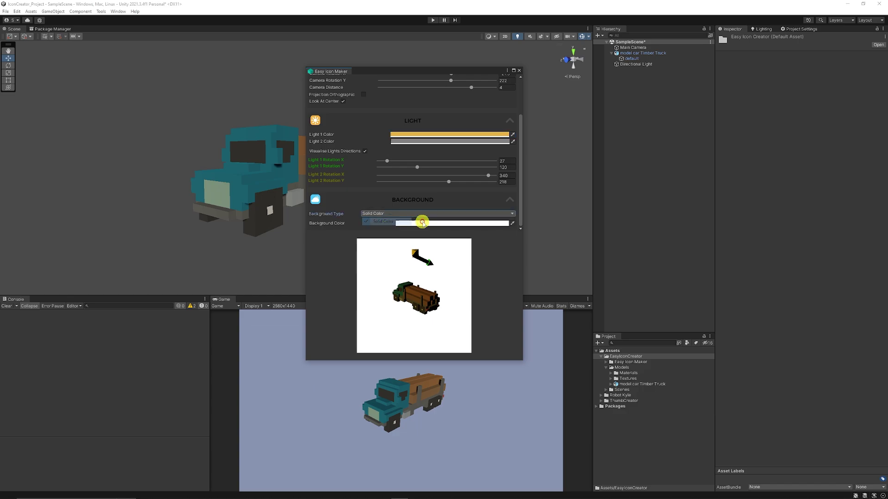
left_click(421, 223)
left_click_drag(459, 260, 492, 258)
left_click(485, 254)
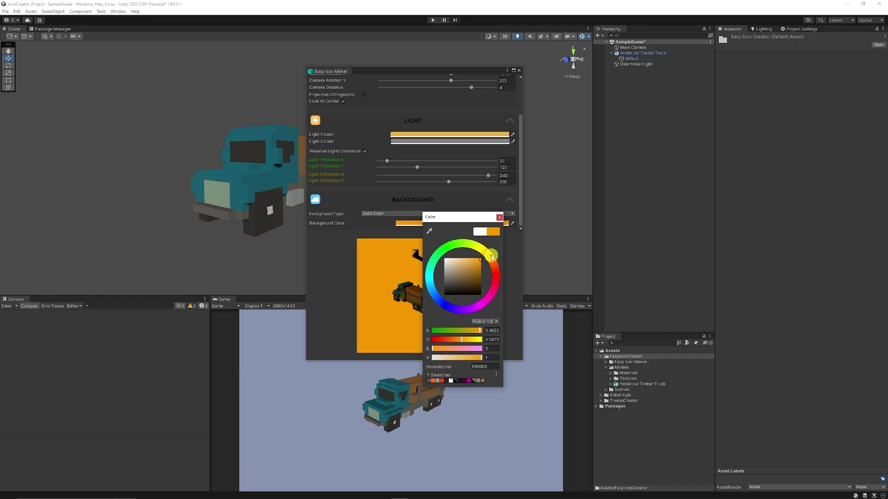
left_click(503, 218)
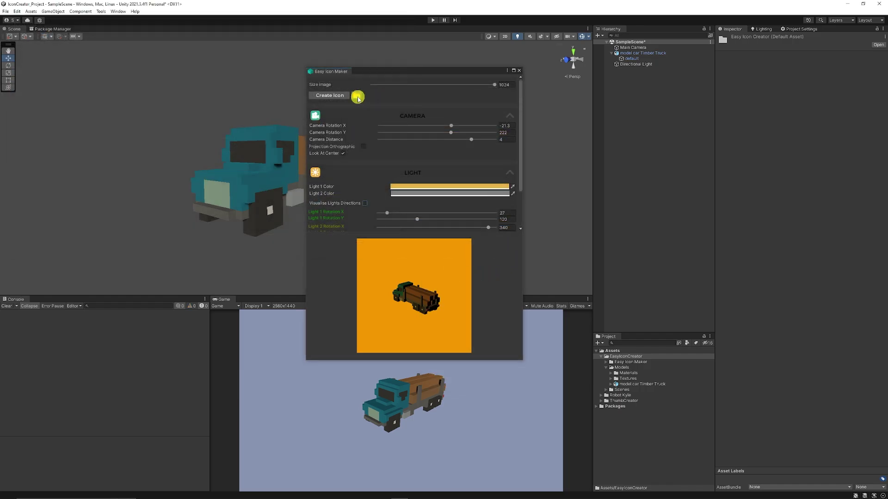
Step: Create the truck icon in EasyIconCreator's Screenshots export folder and select the generated texture to preview it
left_click(358, 97)
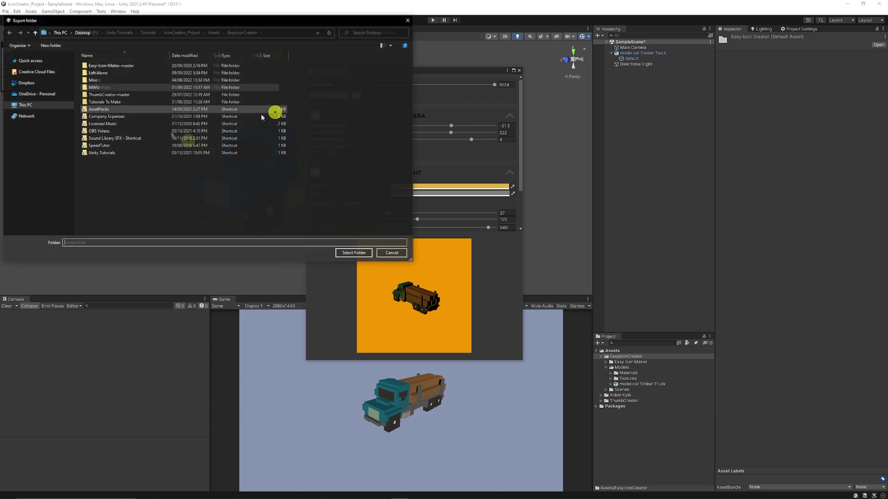
left_click(352, 252)
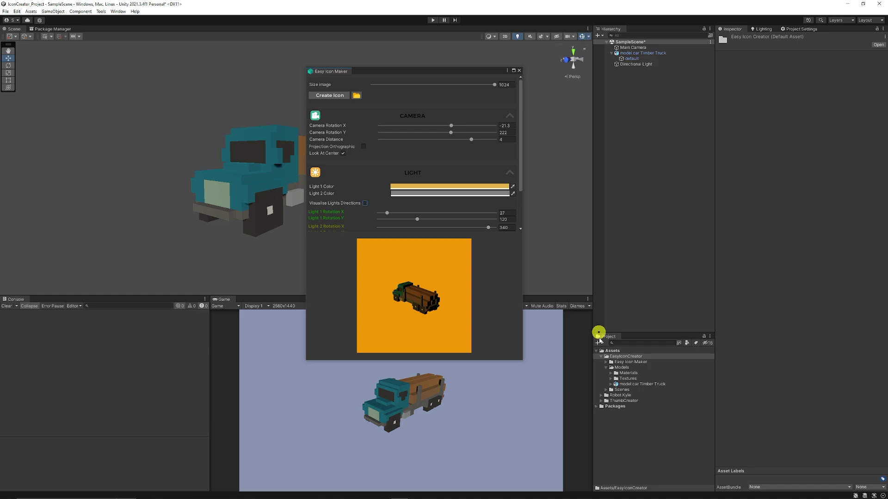
left_click(337, 95)
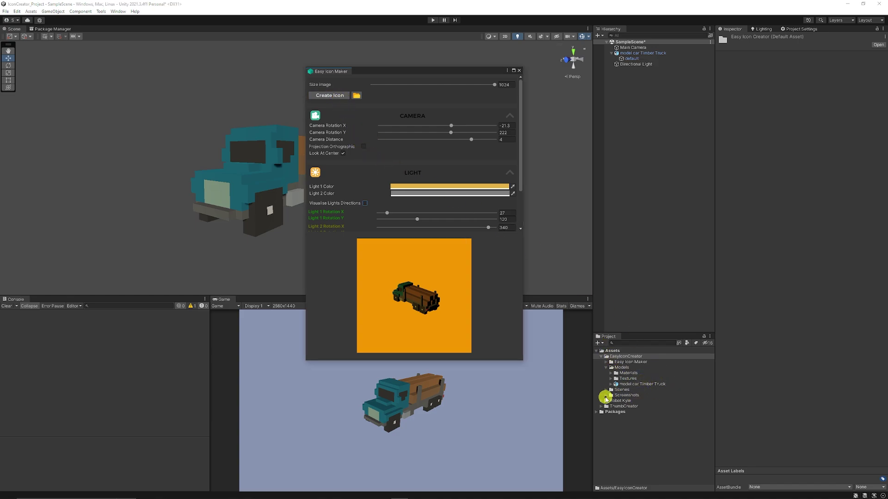
left_click(607, 395)
left_click(627, 400)
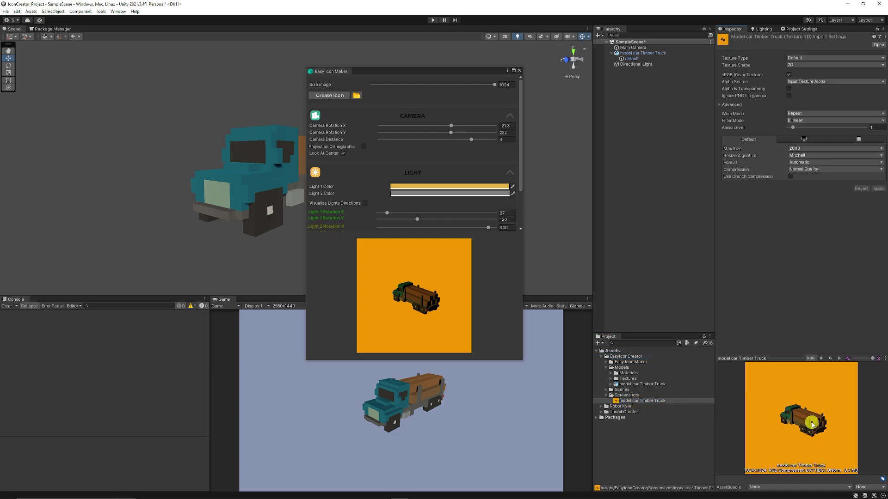
Step: Set the icon's camera distance to 2.35 and select the exported truck texture for comparison
left_click_drag(465, 139, 432, 150)
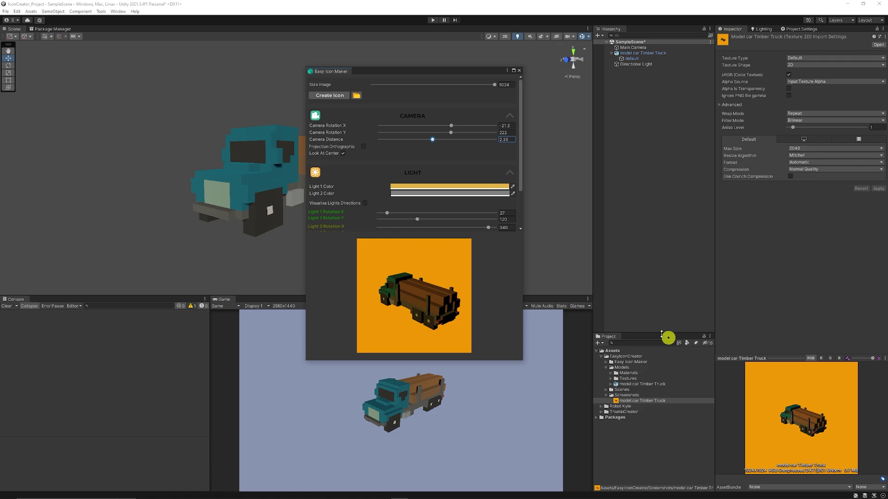
left_click(665, 400)
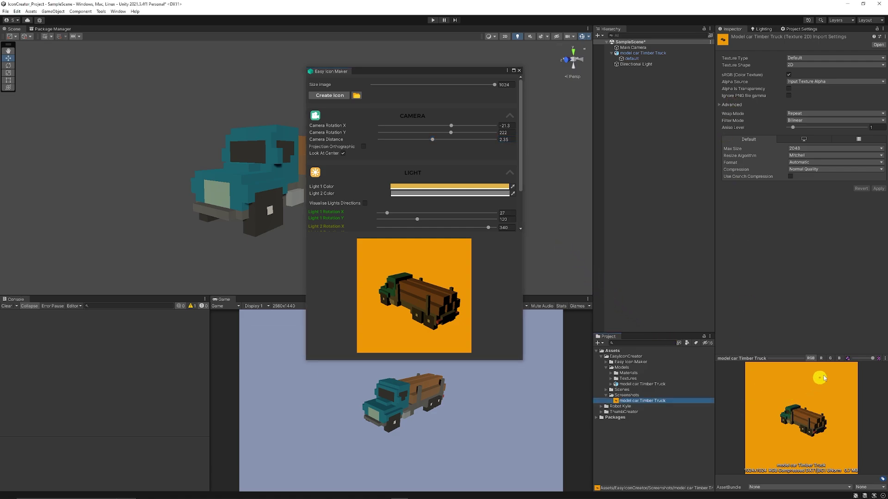
left_click(800, 397)
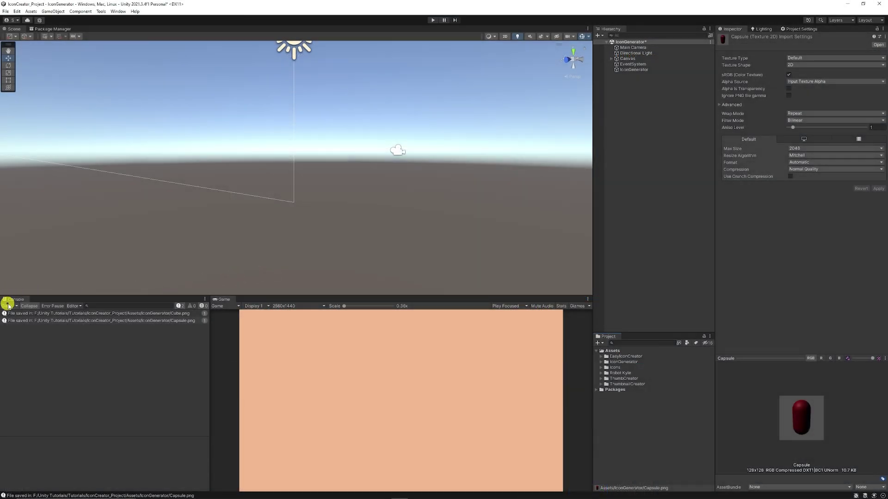
Step: Clear the console and display the HowToUse instructions from the IconGenerator folder
left_click(13, 306)
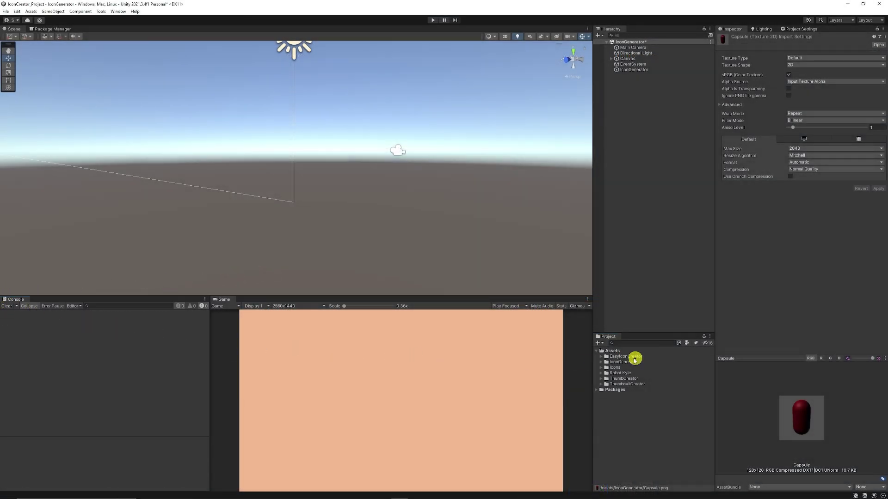
left_click(601, 362)
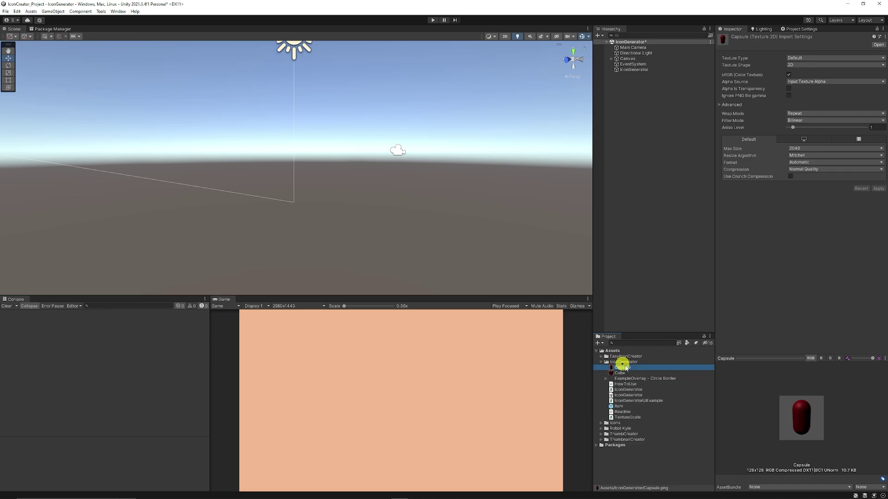
left_click(628, 384)
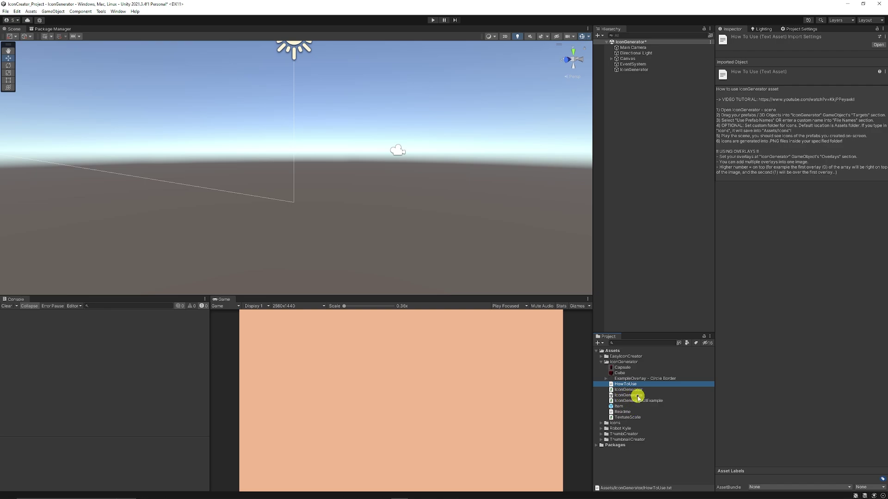
Step: Select the IconGenerator object and examine the Cube and Capsule entries in its Targets list
left_click(636, 70)
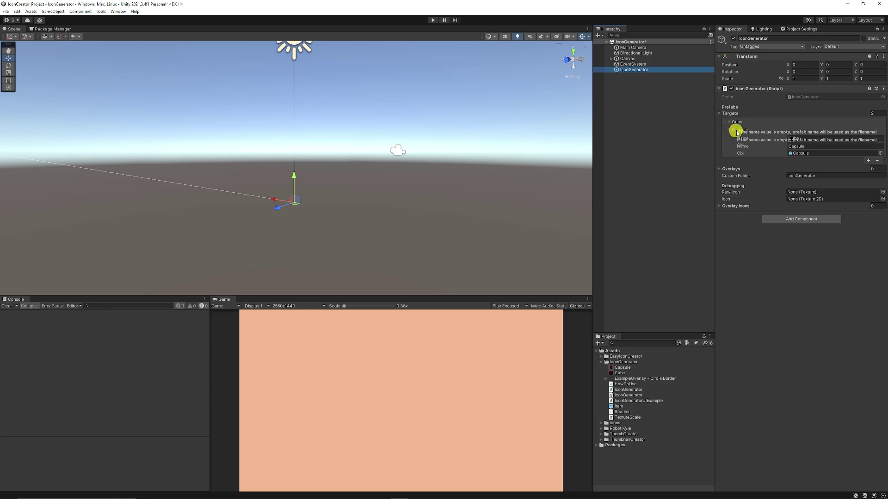
left_click(719, 114)
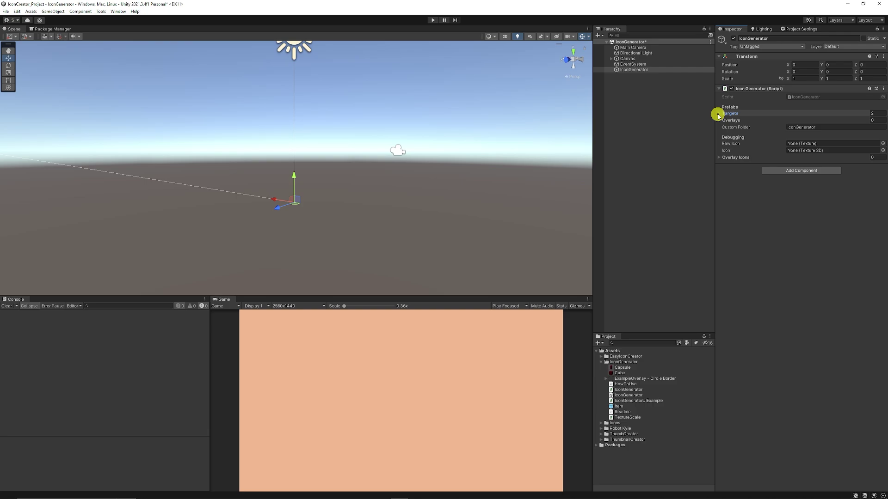
left_click(729, 113)
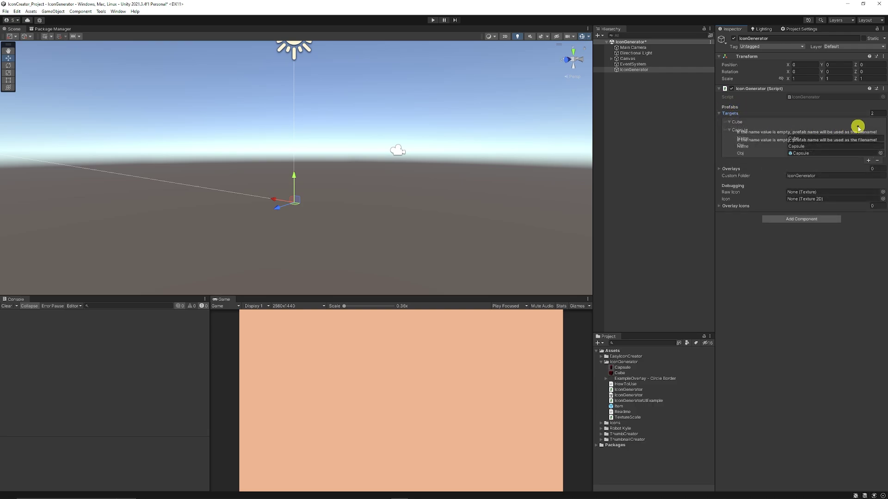
mouse_move(874, 114)
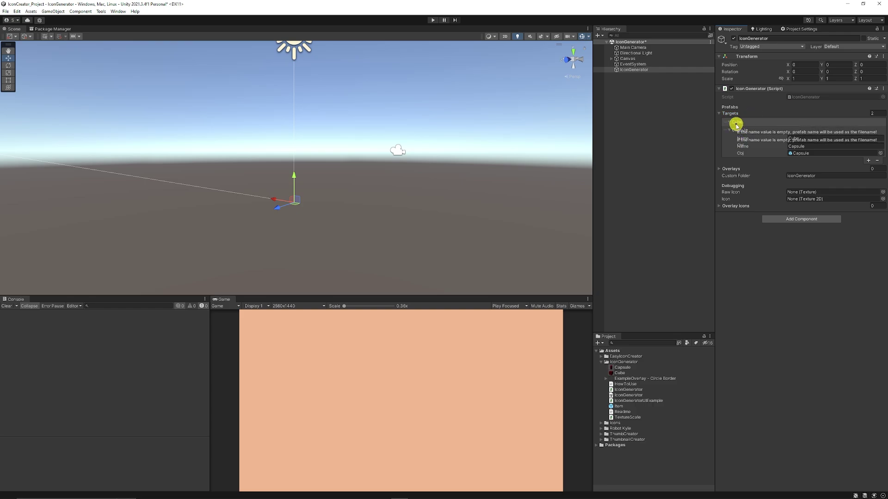
left_click(730, 122)
left_click(731, 123)
left_click(730, 130)
left_click(730, 130)
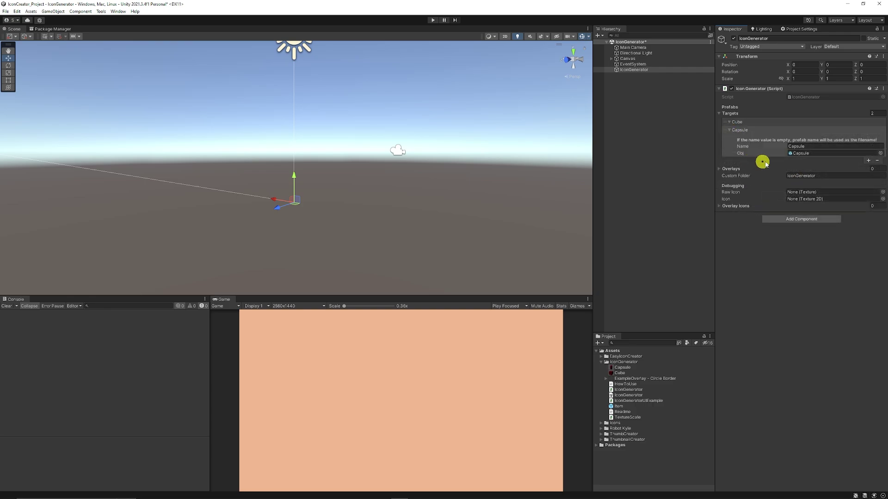
left_click(730, 123)
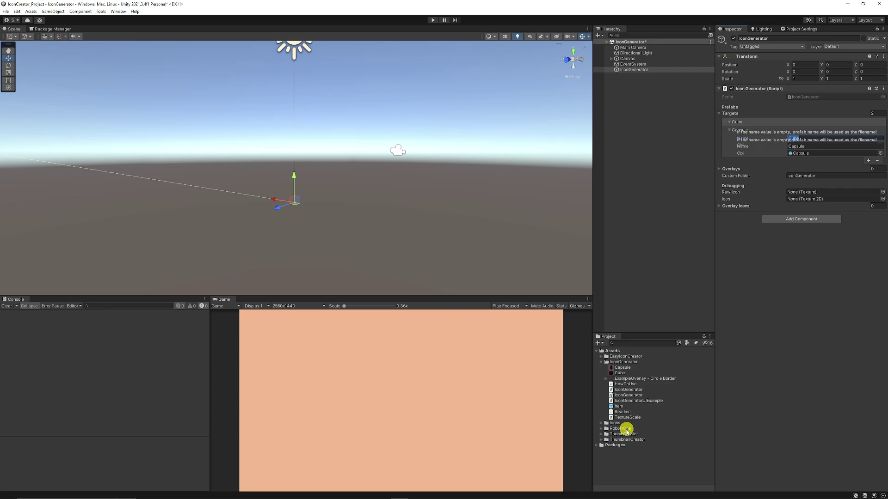
Step: Show the test prefabs in the ThumbnailCreator folder and try carrying the Cube prefab over to the Icon Generator component
left_click(601, 440)
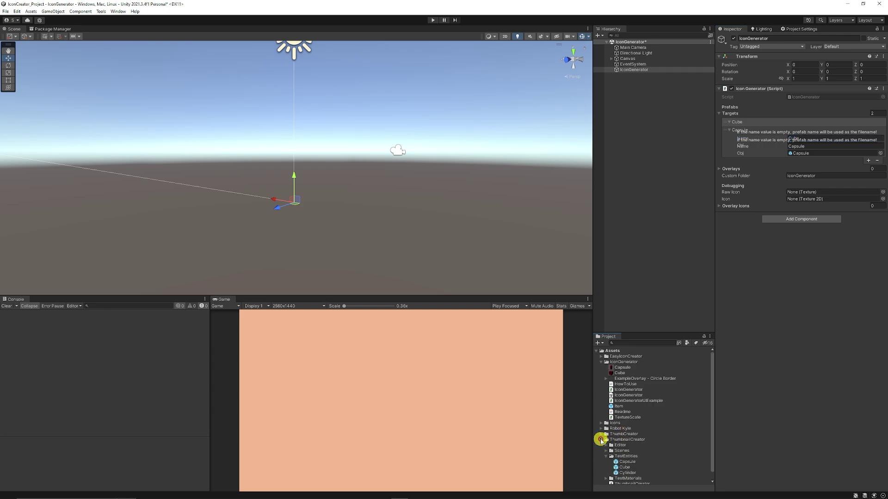
left_click_drag(625, 470, 766, 289)
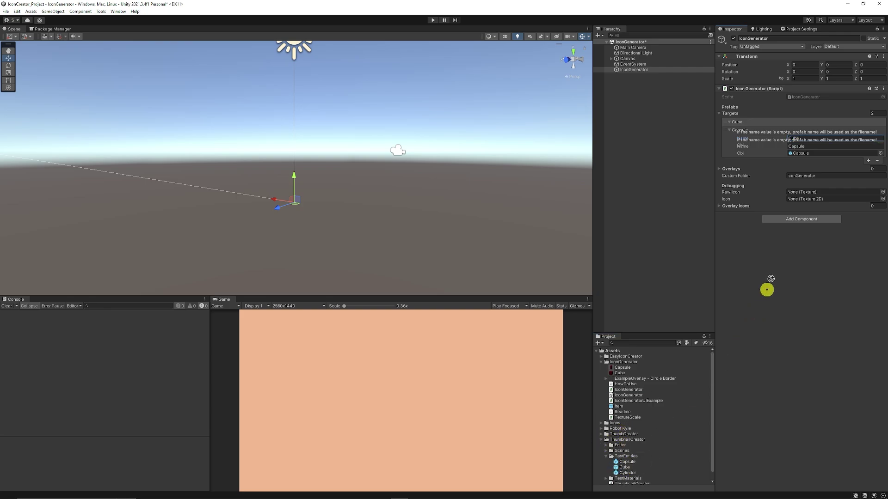
left_click_drag(790, 173, 822, 279)
left_click_drag(738, 341, 799, 273)
Step: Examine the Icon Generator's Custom Folder, Raw Icon and Overlay Icons settings
left_click(822, 176)
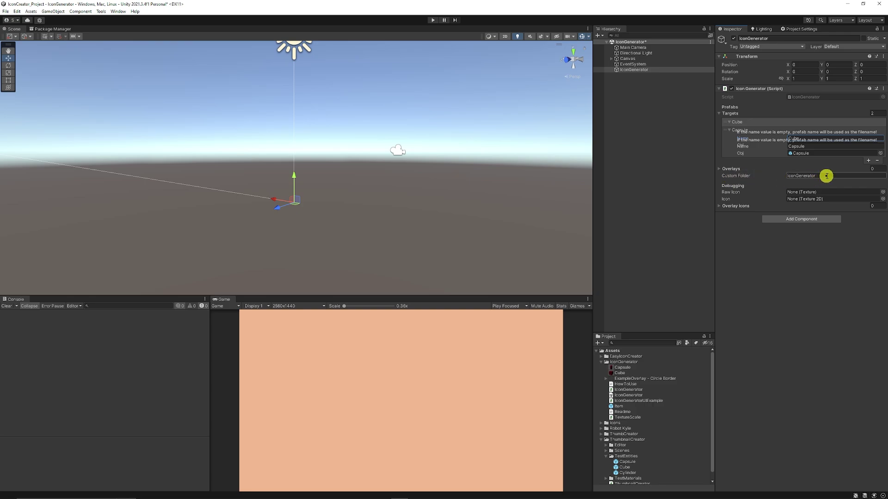
left_click(795, 193)
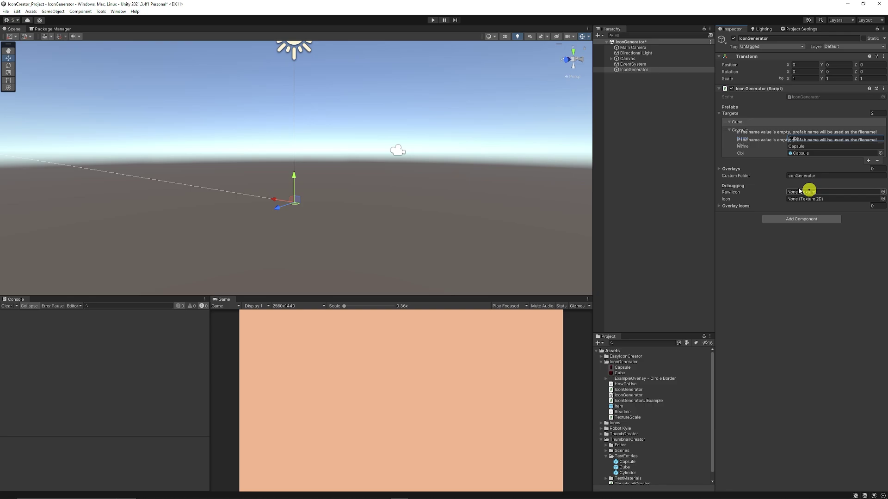
left_click(746, 207)
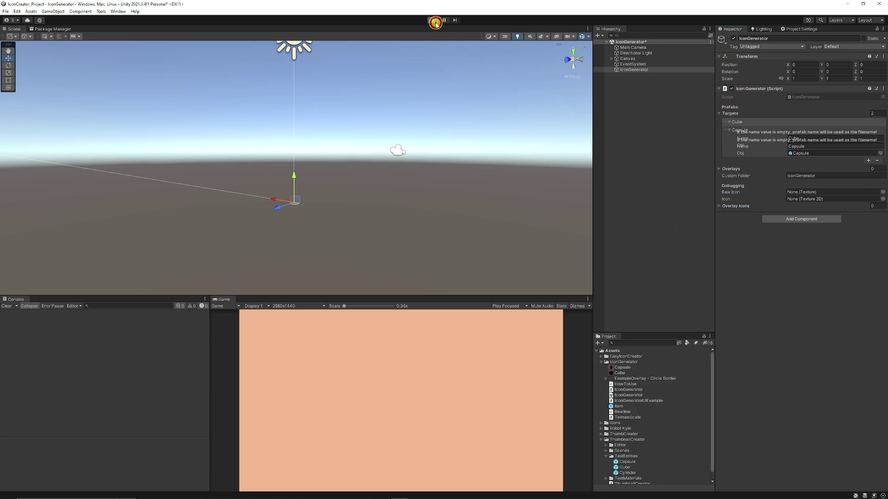
Step: Run the scene to generate the Cube and Capsule icons, and stop it once they are saved
left_click(435, 22)
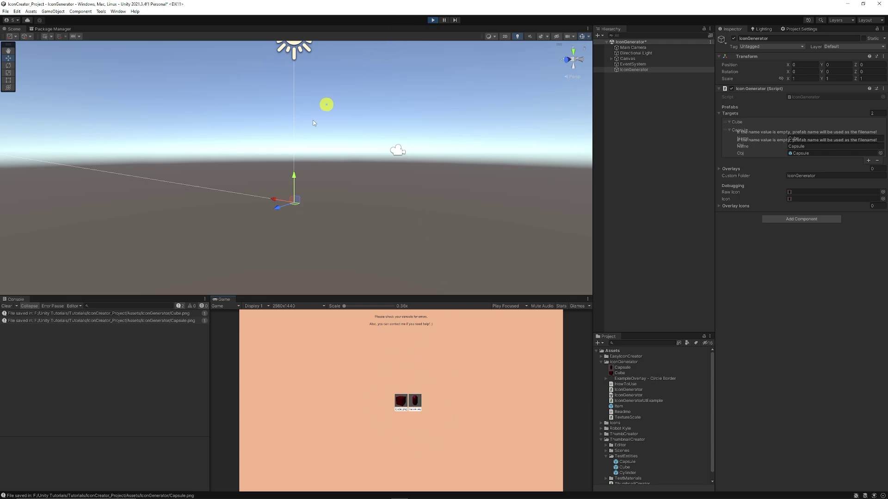
left_click(434, 22)
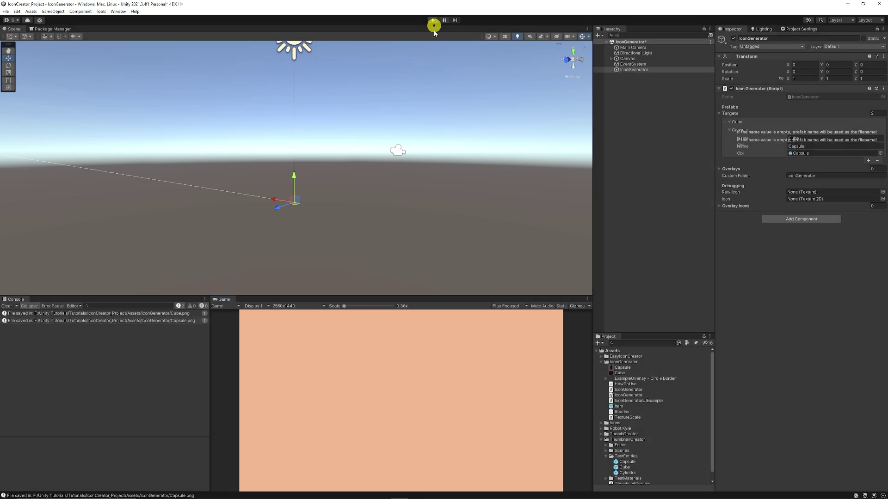
Step: Compare the generated Capsule and Cube textures in the IconGenerator folder by previewing them alternately
left_click(624, 368)
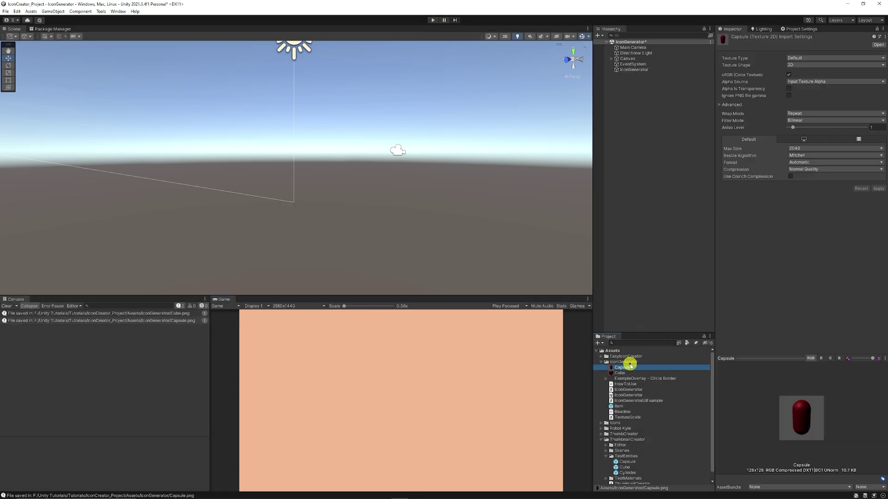
left_click(622, 373)
left_click(623, 368)
left_click(622, 373)
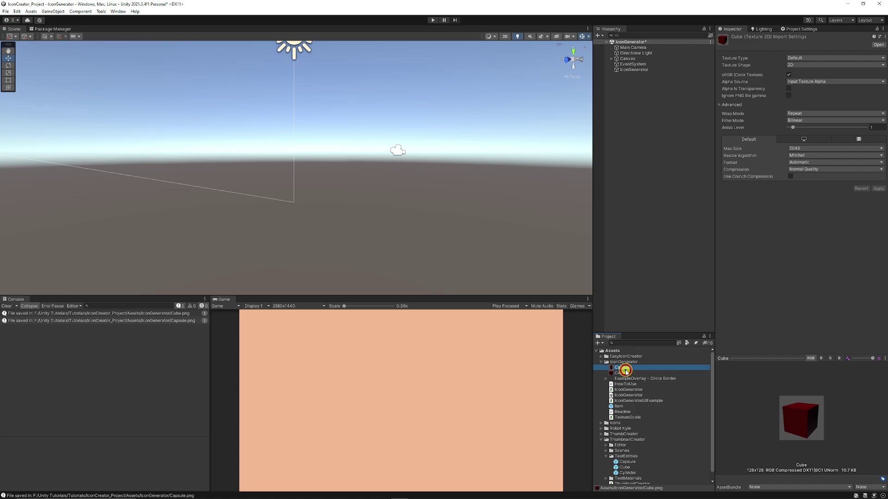
left_click(623, 368)
left_click(622, 373)
left_click(623, 368)
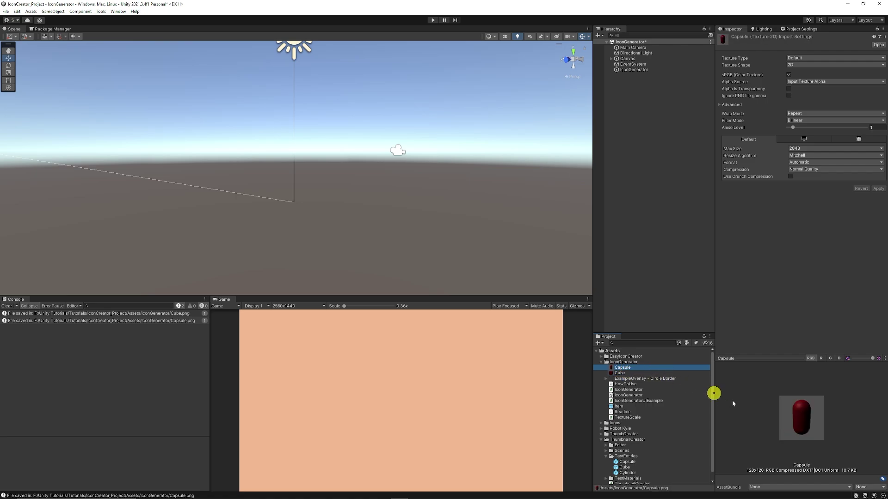
left_click(633, 379)
left_click(635, 373)
left_click(633, 368)
left_click(632, 373)
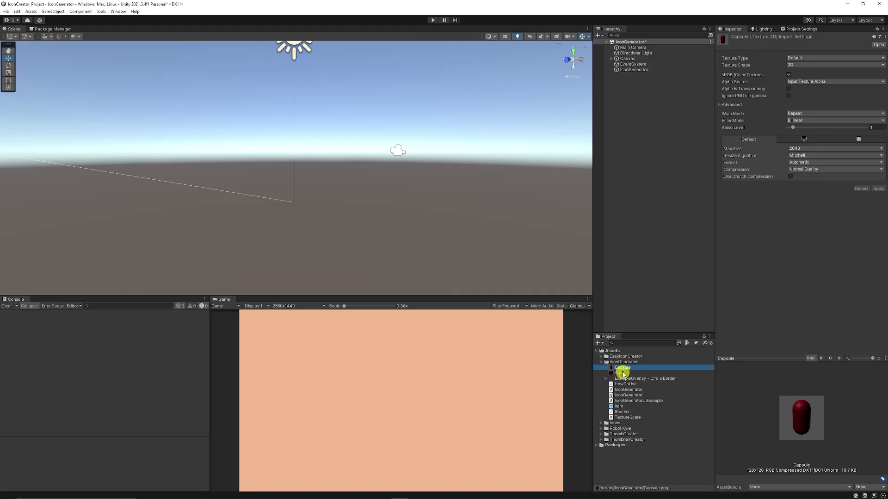
Step: Review the IconGenerator object's target entries and show the source prefabs in the ThumbnailCreator folder
left_click(627, 384)
left_click(636, 70)
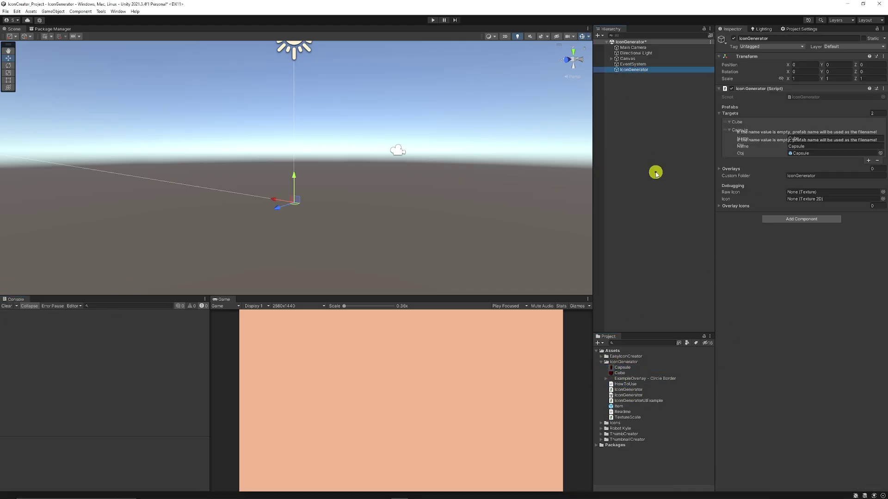
left_click(735, 112)
left_click(736, 113)
left_click(733, 124)
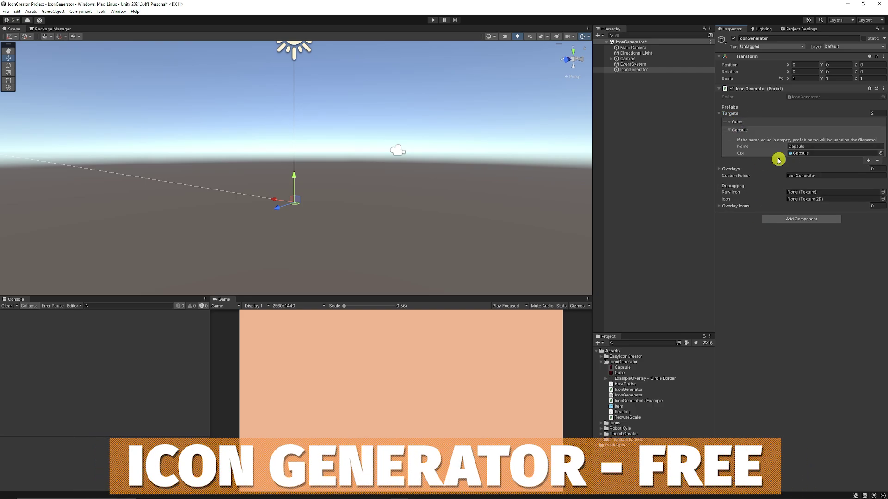
left_click(600, 440)
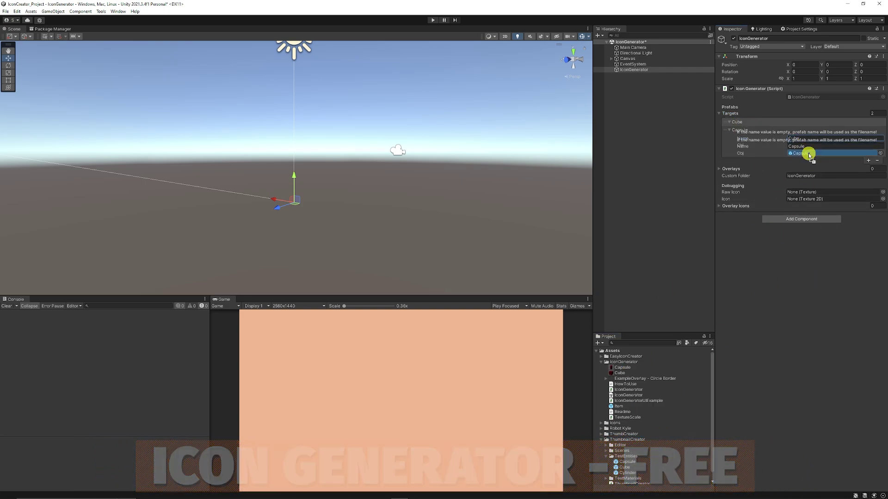
Step: Generate the Cube and Capsule icons by playing the scene, stop it, and preview both textures
left_click(434, 21)
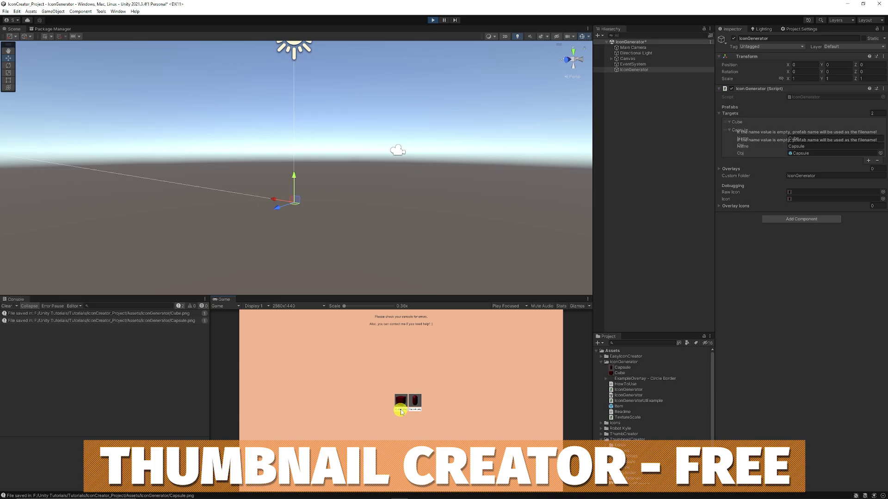
left_click(433, 20)
left_click(623, 367)
left_click(622, 373)
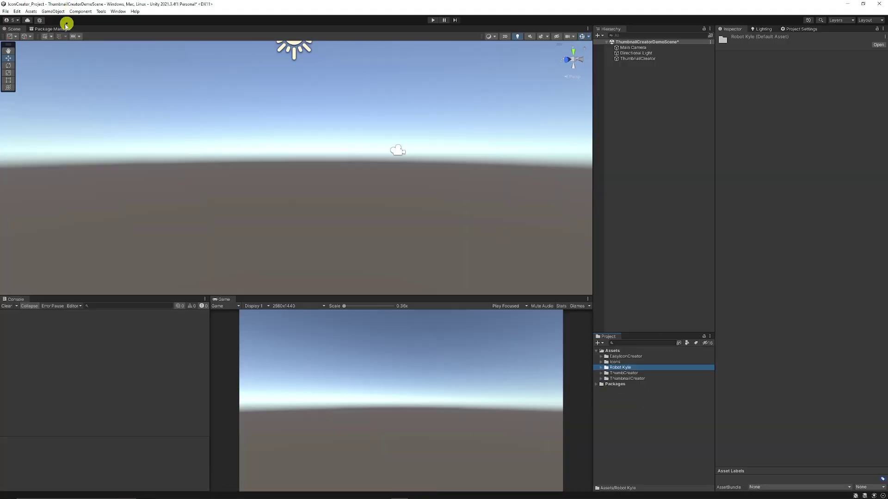
Step: Open ThumbnailCreatorDemoScene from the ThumbnailCreator Scenes folder and select the ThumbnailCreator object
left_click(52, 29)
double_click(627, 379)
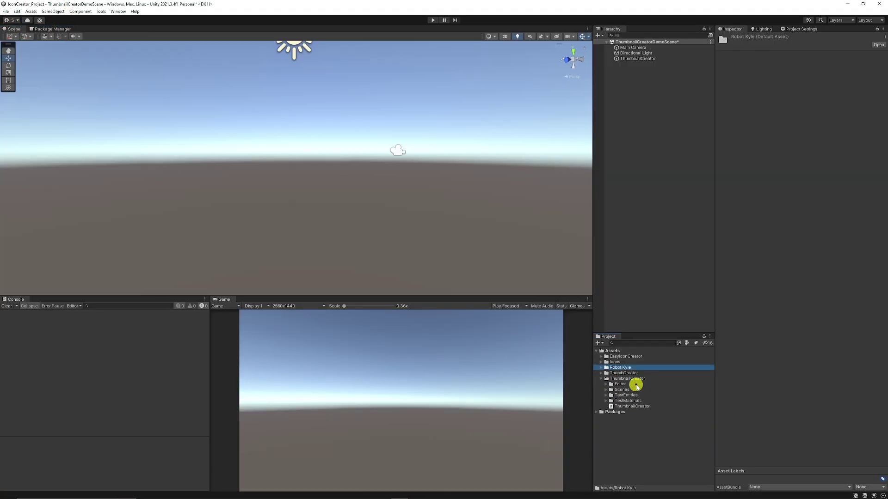
double_click(622, 390)
double_click(649, 395)
key("Return")
left_click(637, 59)
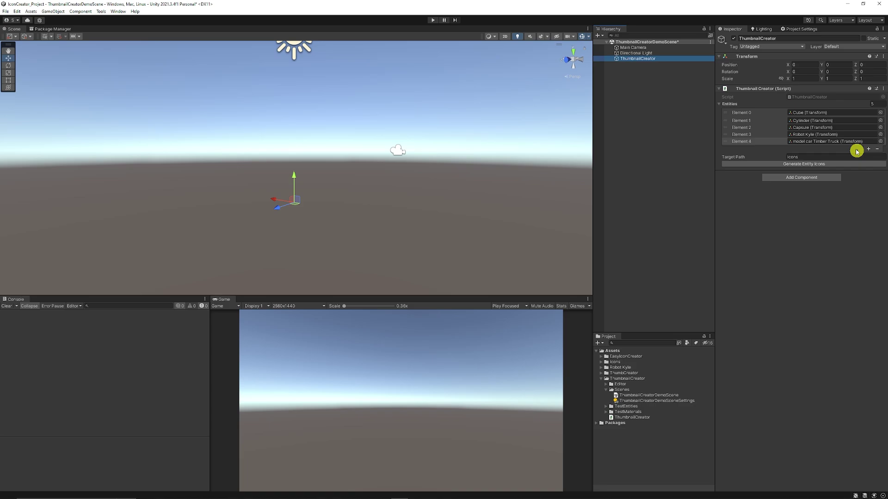
Step: Generate icons for all entities of the ThumbnailCreator object and clear the console
left_click(652, 383)
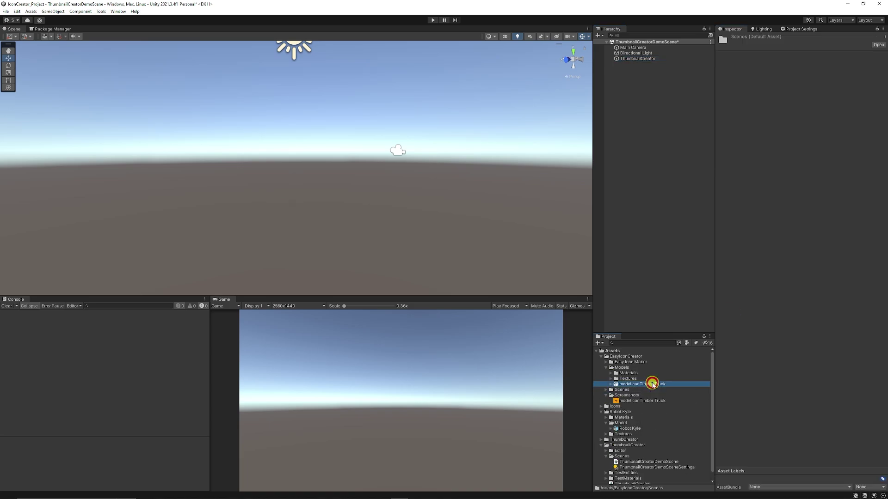
left_click(647, 58)
left_click(807, 164)
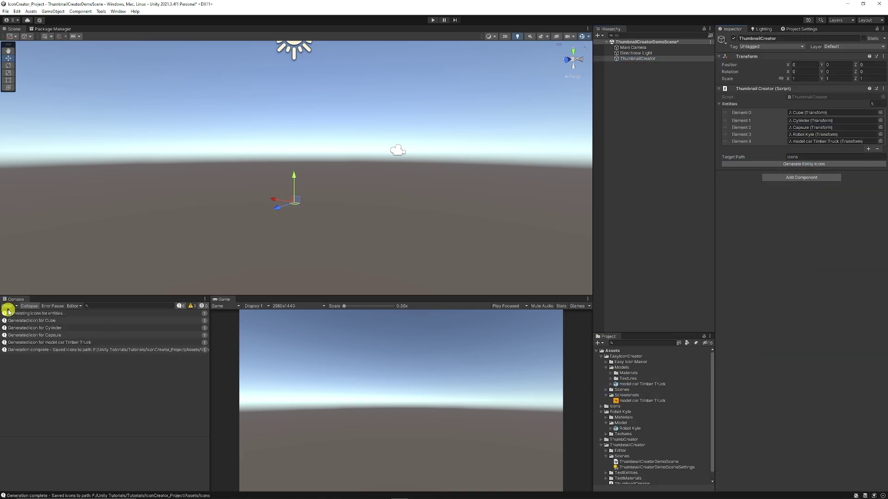
left_click(7, 306)
Step: Open the Assets folder of Easy-Icon-Maker-master in File Explorer
right_click(612, 351)
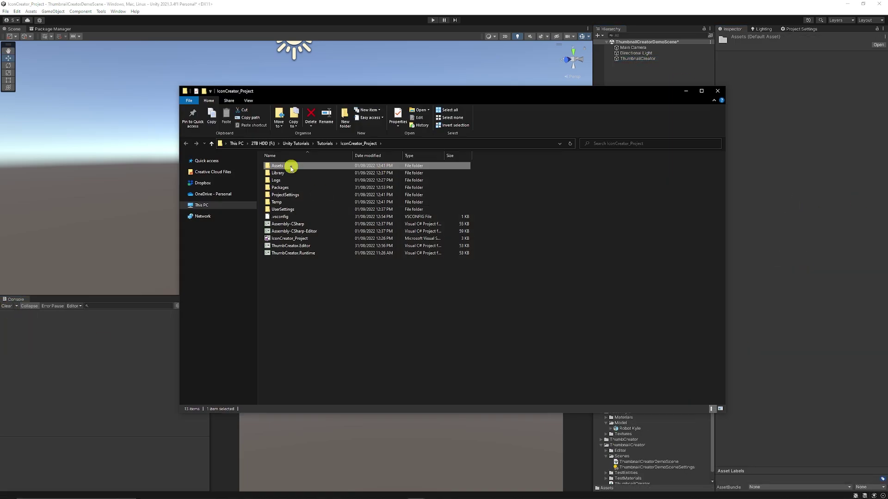
double_click(291, 166)
double_click(291, 176)
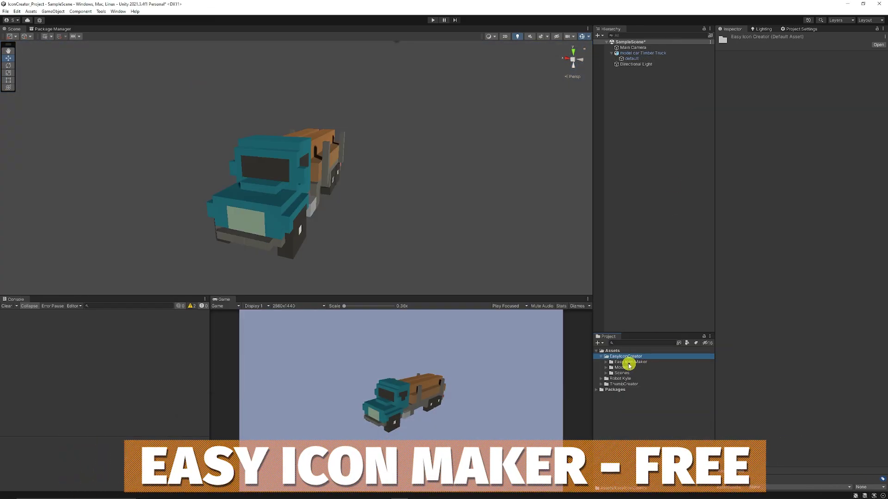
Step: Load the model car Timber Truck into Easy Icon Maker and set Camera Rotation Y to 222
left_click(626, 362)
left_click_drag(430, 69, 363, 67)
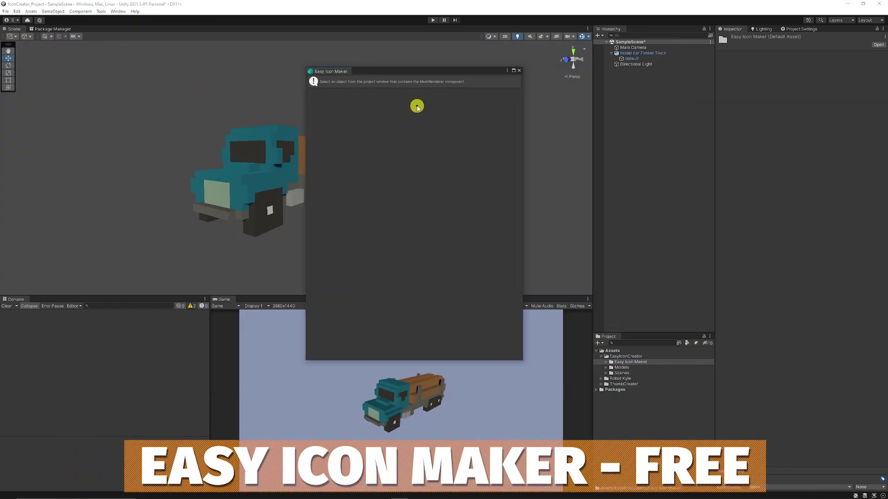
left_click(606, 368)
left_click(643, 384)
left_click(513, 116)
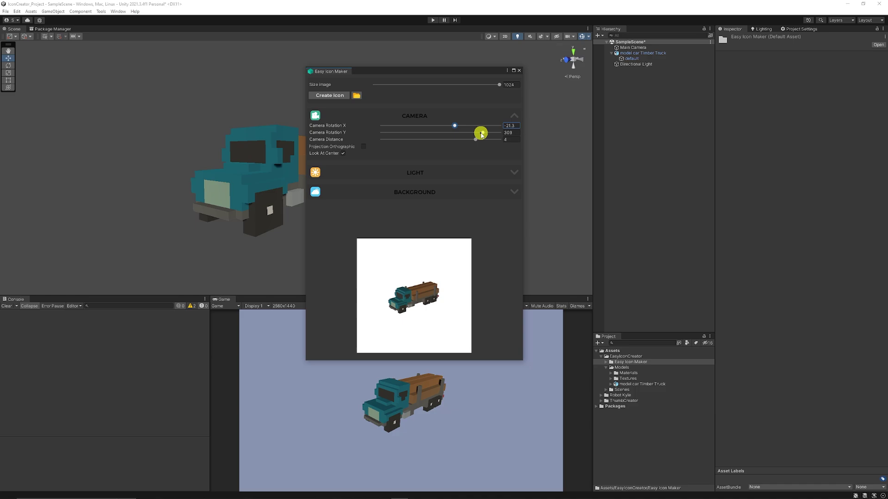
left_click_drag(482, 133, 451, 133)
Step: Set the icon's background color to orange and turn off Visualise Lights Directions
left_click(515, 171)
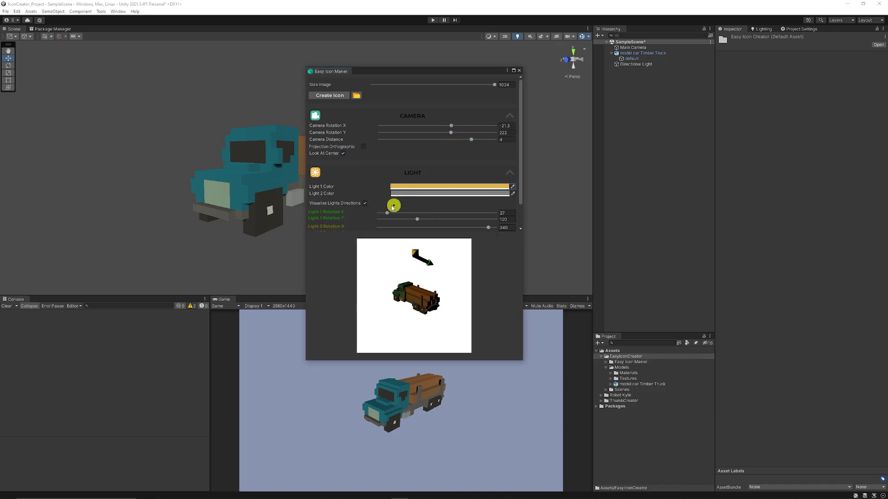
scroll(392, 208, "down", 3)
left_click(386, 214)
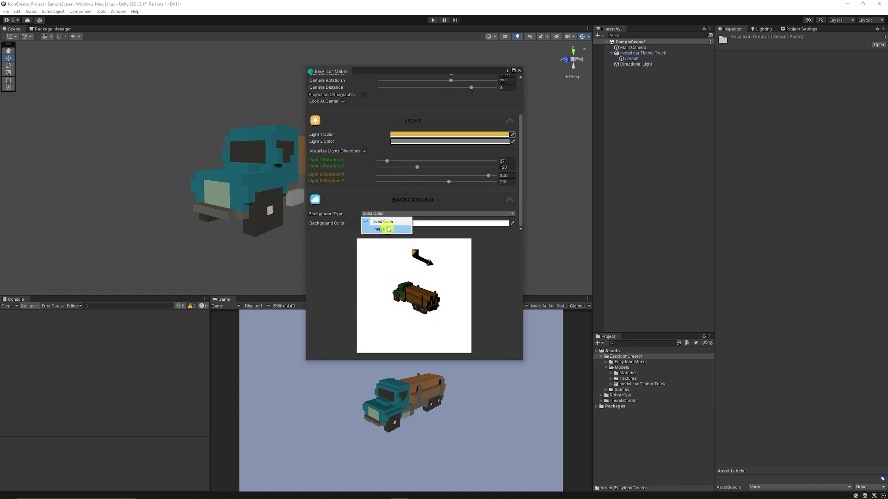
left_click(386, 229)
left_click(416, 223)
left_click(481, 254)
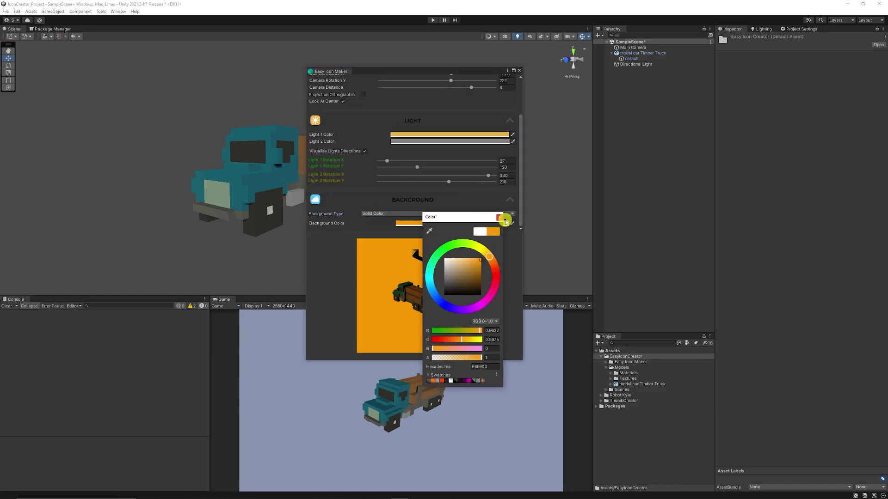
left_click(506, 218)
left_click(364, 152)
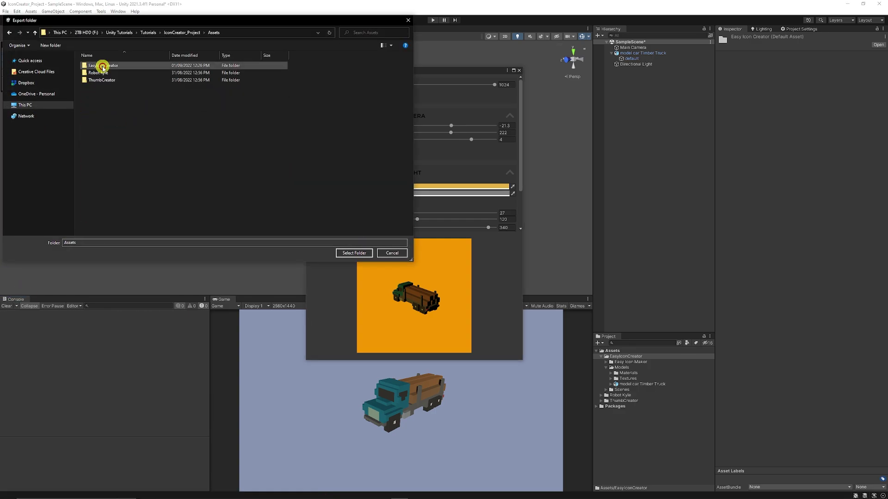
Step: Create a Screenshots folder inside the project's EasyIconCreator folder and choose it as the export folder
double_click(103, 66)
right_click(135, 120)
left_click(247, 226)
type("Screenshots")
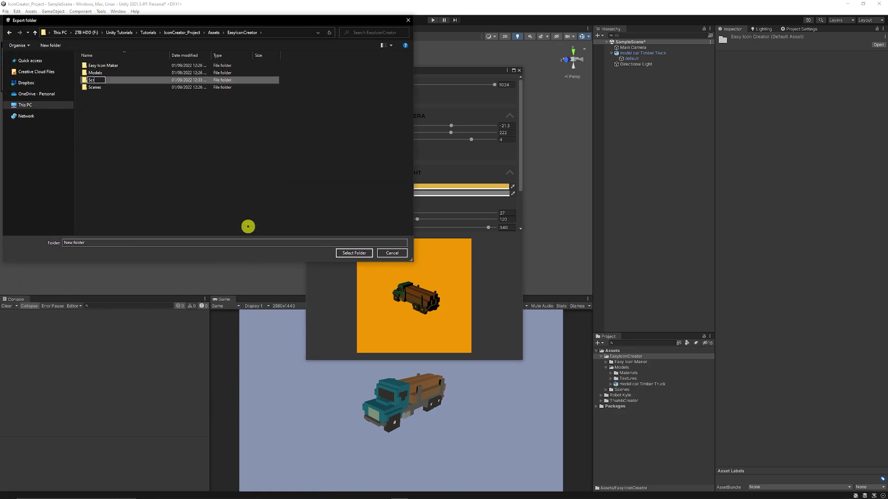
key("Return")
left_click(353, 253)
Step: Create the truck icon and reduce the camera distance
left_click(341, 95)
left_click_drag(471, 139, 417, 139)
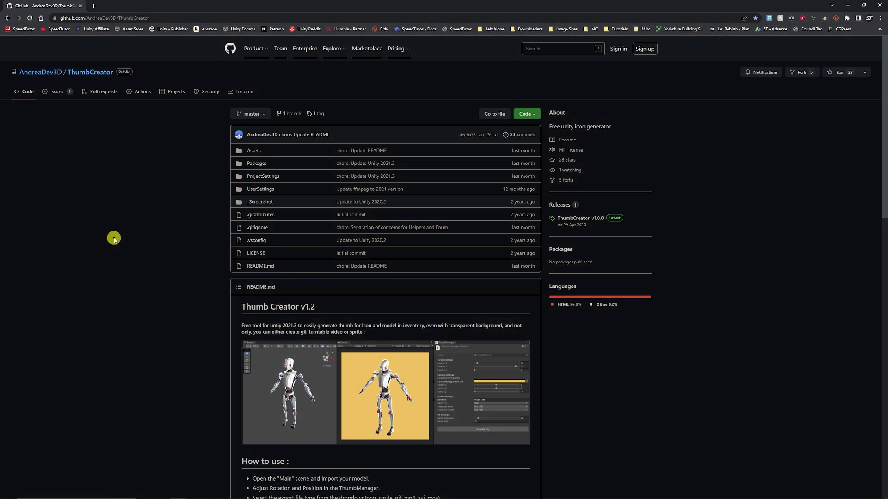
Step: Show the ThumbCreator GitHub page full screen in the browser and download the repository's code
key("F11")
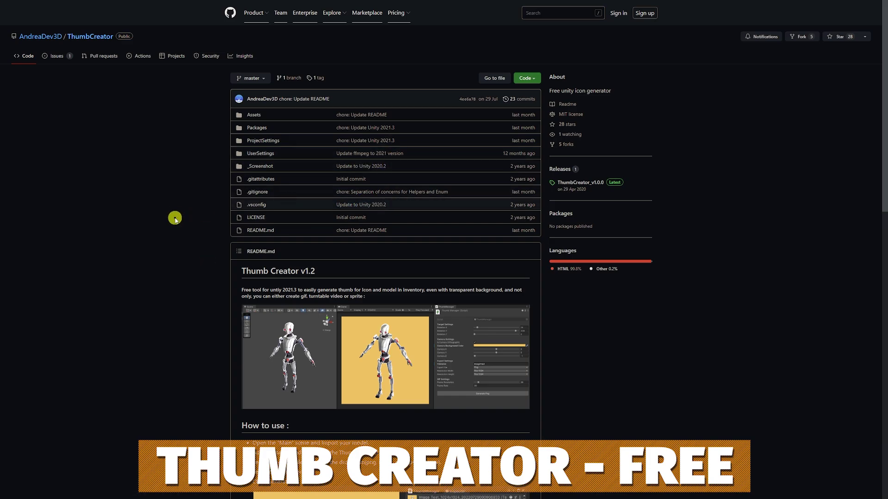
left_click(526, 78)
left_click(449, 179)
Step: Switch to Unity and browse the disk for the ThumbCreator files through the custom package import
key("alt+Tab")
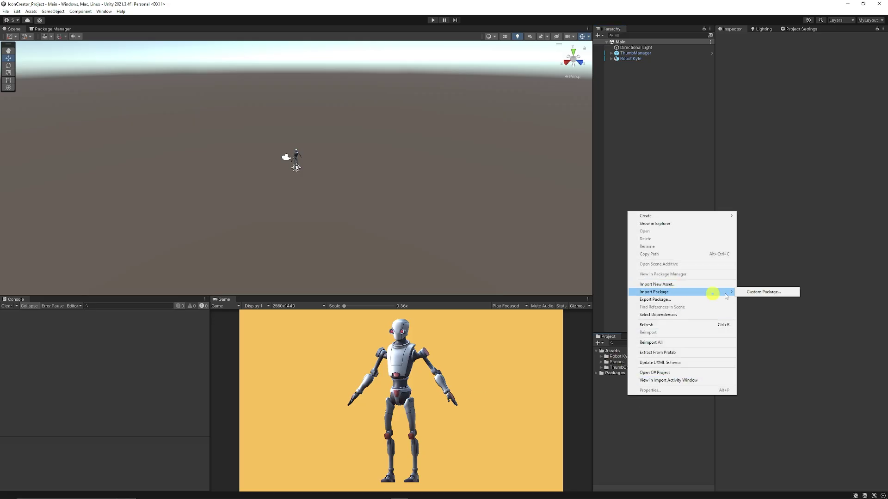
left_click(767, 292)
double_click(143, 164)
double_click(105, 73)
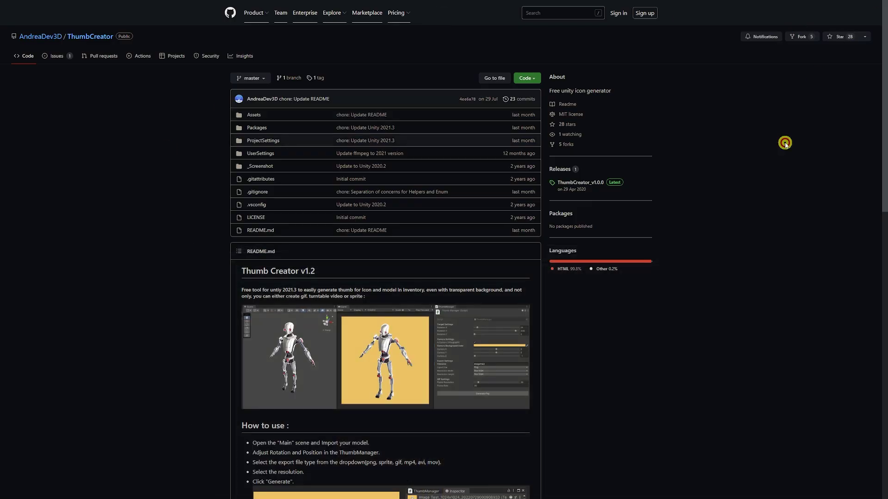
key("super")
key("super")
key("super")
left_click(876, 492)
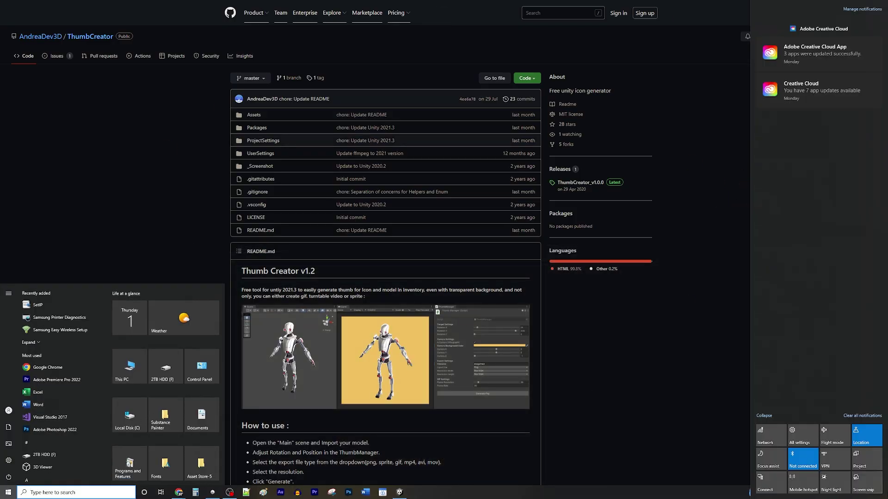
left_click(876, 492)
key("alt+Tab")
key("alt+Tab")
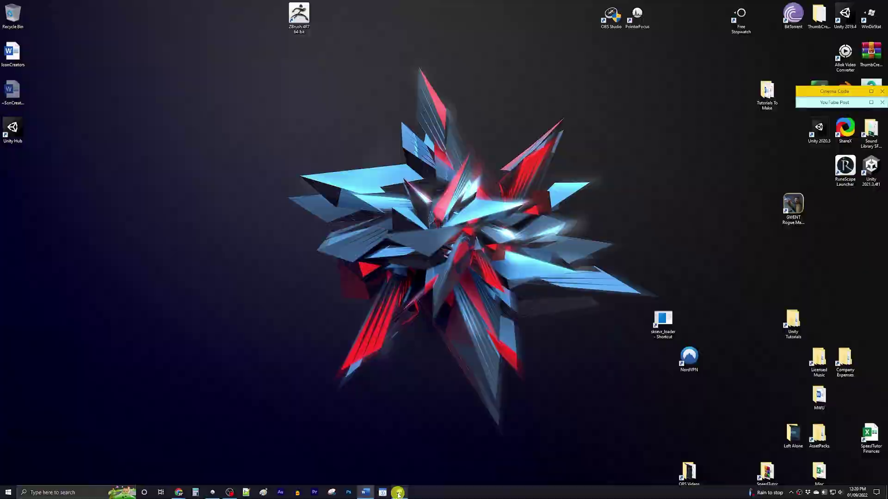
Step: Return to Unity, locate ThumbCreator's Main scene, and frame the ThumbManager object to examine its settings
left_click(398, 493)
left_click(632, 429)
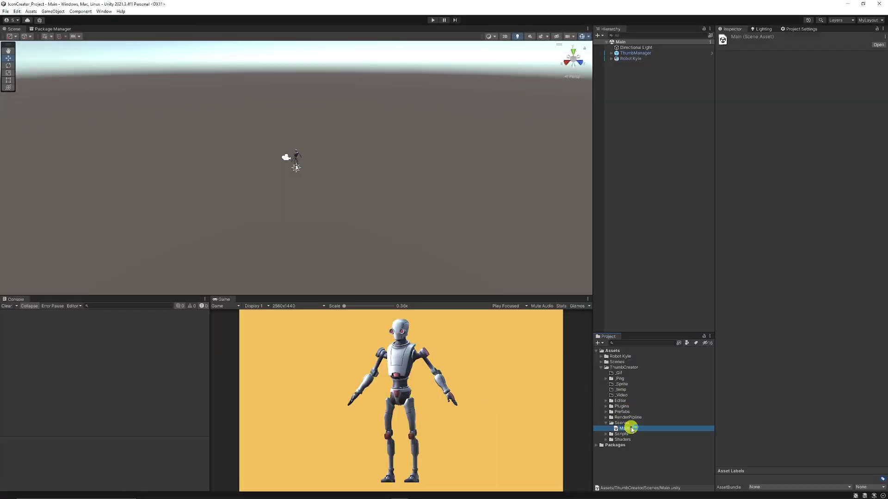
left_click(635, 53)
key("f")
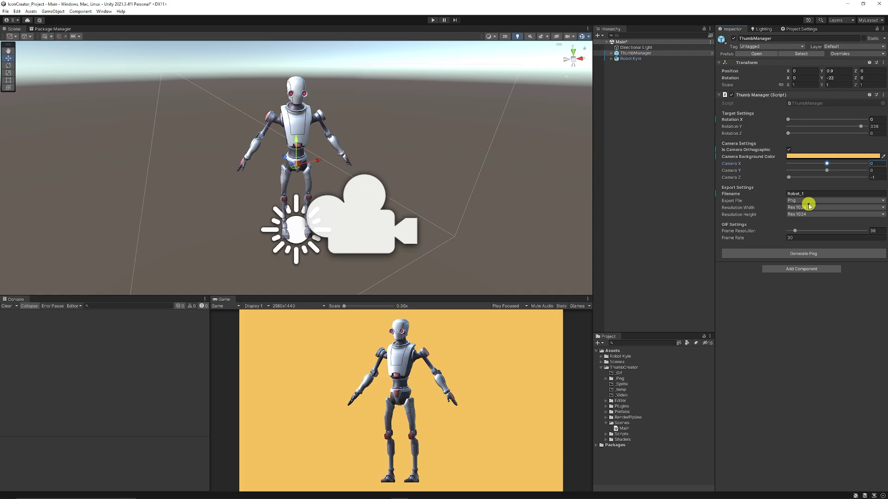
left_click(806, 196)
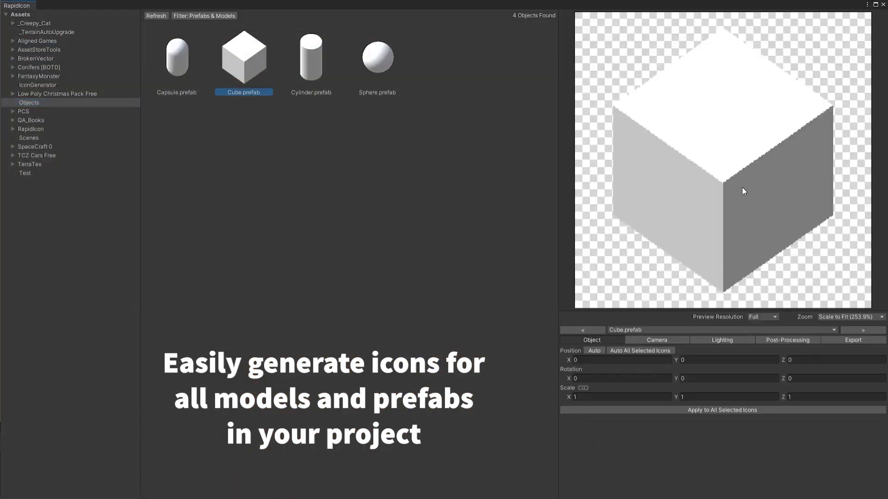
Step: Look over the Cube.prefab icon preview in RapidIcon and show its camera settings
left_click_drag(742, 187, 771, 168)
scroll(771, 168, "down", 2)
scroll(771, 168, "up", 3)
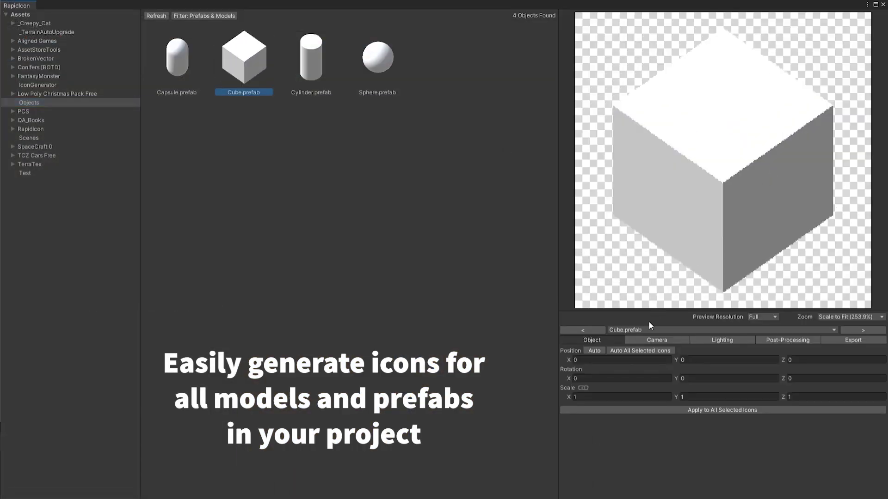
left_click(633, 337)
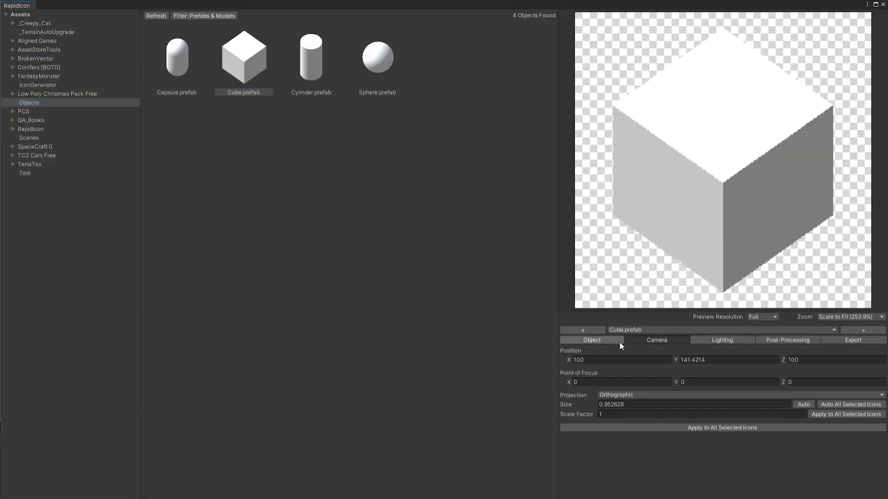
Step: Try different scale, rotation and position values on the cube, and automatically recenter it
left_click(620, 341)
mouse_move(676, 397)
left_mouse_down()
mouse_move(664, 396)
mouse_move(676, 397)
left_mouse_up()
mouse_move(676, 378)
left_mouse_down()
mouse_move(704, 369)
mouse_move(676, 379)
left_mouse_up()
mouse_move(676, 359)
left_mouse_down()
mouse_move(690, 357)
mouse_move(676, 360)
left_mouse_up()
left_click_drag(570, 361, 652, 355)
left_click(589, 350)
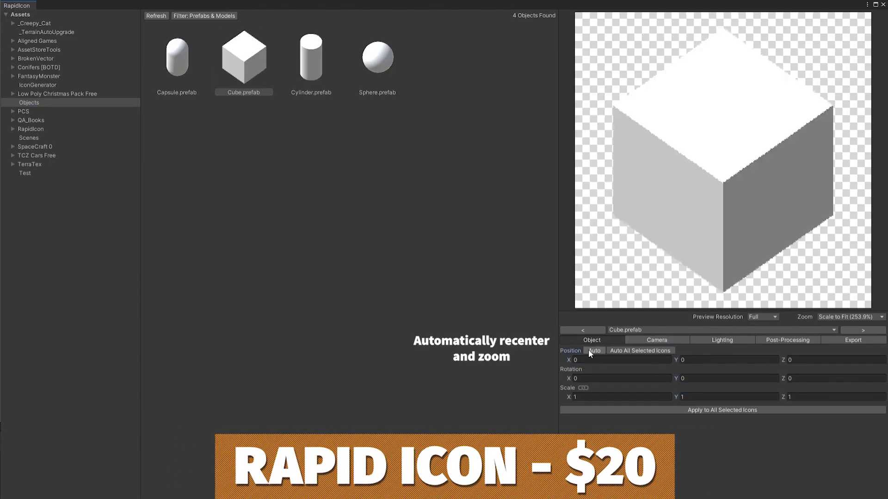
Step: Try shifting the cube icon's camera position and point of focus, and reset the focus Y value to 0
left_click(631, 340)
mouse_move(568, 359)
left_mouse_down()
mouse_move(714, 350)
mouse_move(568, 360)
left_mouse_up()
mouse_move(675, 382)
left_mouse_down()
mouse_move(690, 381)
mouse_move(675, 379)
left_mouse_up()
left_click(686, 381)
type("00")
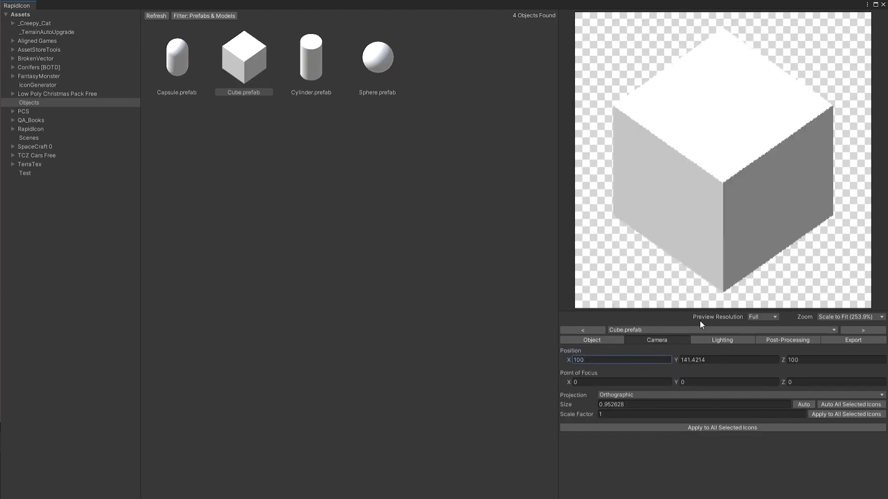
Step: Try an orange ambient light colour on the cube icon
left_click(697, 340)
left_click(697, 352)
left_click_drag(753, 423, 789, 404)
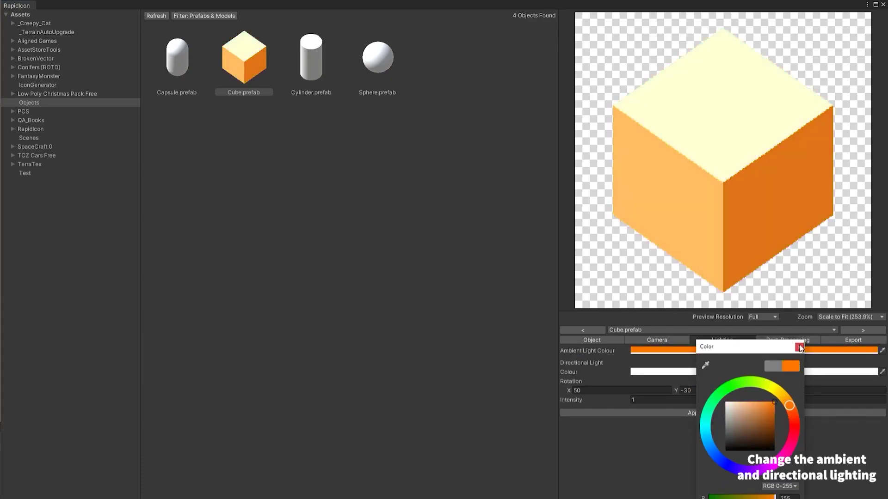
key("Escape")
Step: Set the cube's directional light colour to cyan and change the light's Y rotation
left_click(672, 371)
left_click_drag(736, 434, 683, 447)
left_click(775, 363)
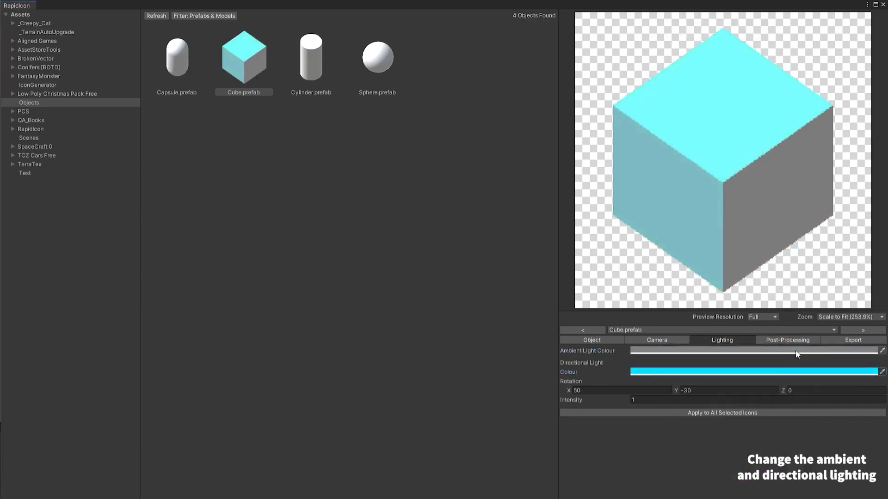
left_click(675, 390)
mouse_move(675, 389)
left_mouse_down()
mouse_move(105, 370)
mouse_move(509, 379)
mouse_move(757, 337)
left_mouse_up()
Step: Add an Underlay post-processing shader to the cube icon and assign a stone tile texture as its underlay image
left_click(768, 340)
left_click(863, 373)
left_click(868, 374)
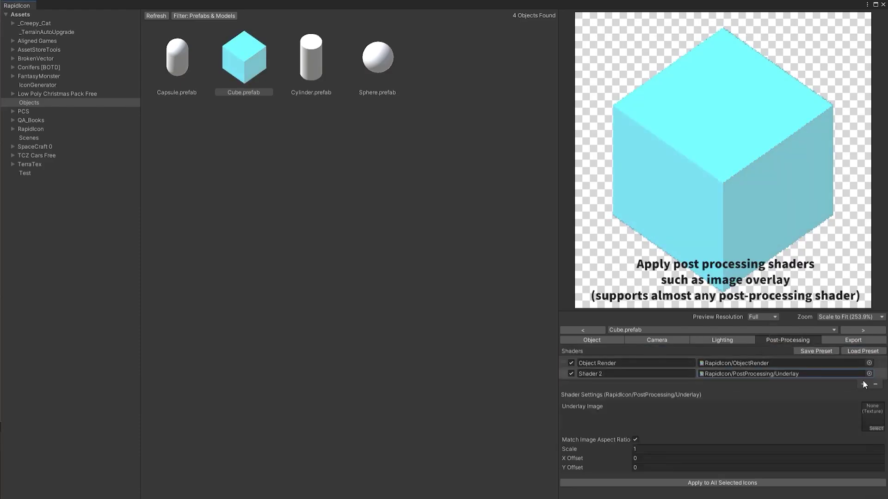
left_click(876, 428)
Step: Add an Overlay post-processing shader with the yellow warning sign as its image, and reduce the overlay's scale
left_click(863, 385)
left_click(869, 384)
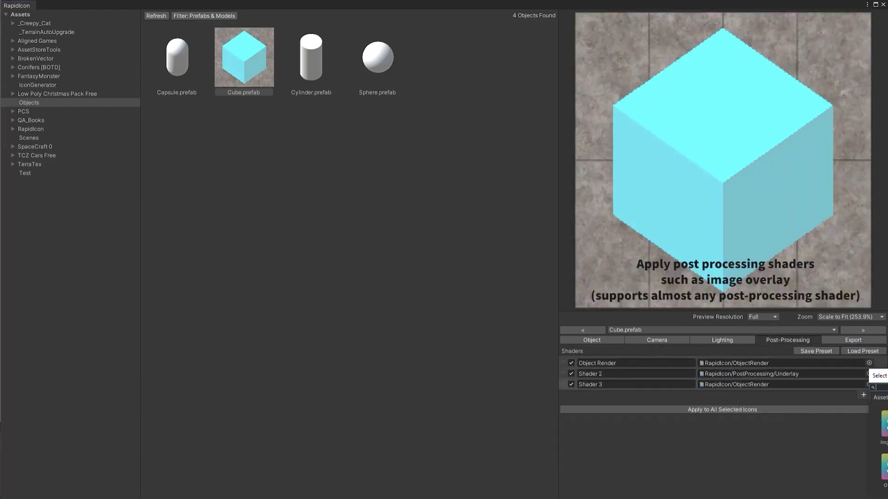
left_click(870, 438)
left_click(884, 472)
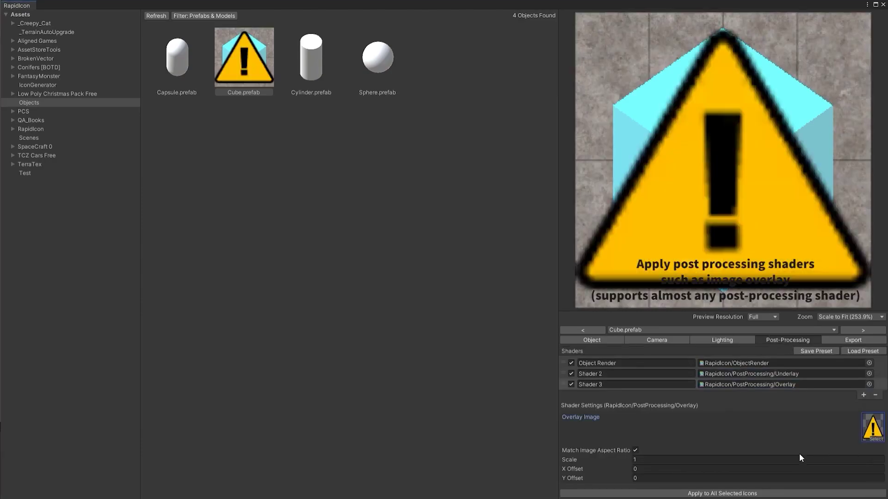
left_click_drag(799, 460, 740, 460)
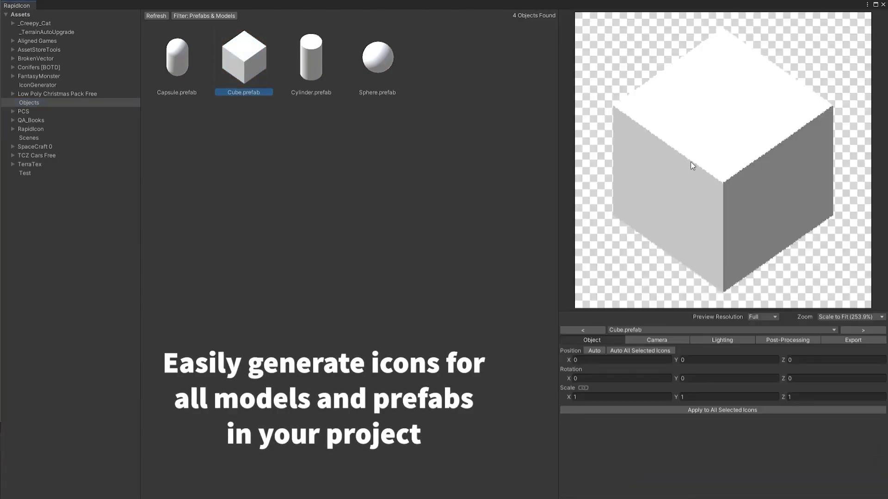
Step: Look over the plain cube's preview and its camera settings again
left_click_drag(690, 162, 772, 168)
scroll(772, 167, "down", 3)
scroll(772, 167, "up", 5)
left_click(666, 341)
Step: Try the cube's object scale, rotation and X position again, and recenter it with the automatic positioning
left_click(594, 340)
left_click_drag(678, 397, 678, 397)
left_click_drag(677, 379, 675, 359)
left_click_drag(569, 359, 728, 359)
left_click(591, 351)
Step: Shift the cube icon's camera X position to about 100.83 and open the point of focus Y value for editing
left_click(648, 340)
left_click_drag(569, 360, 598, 357)
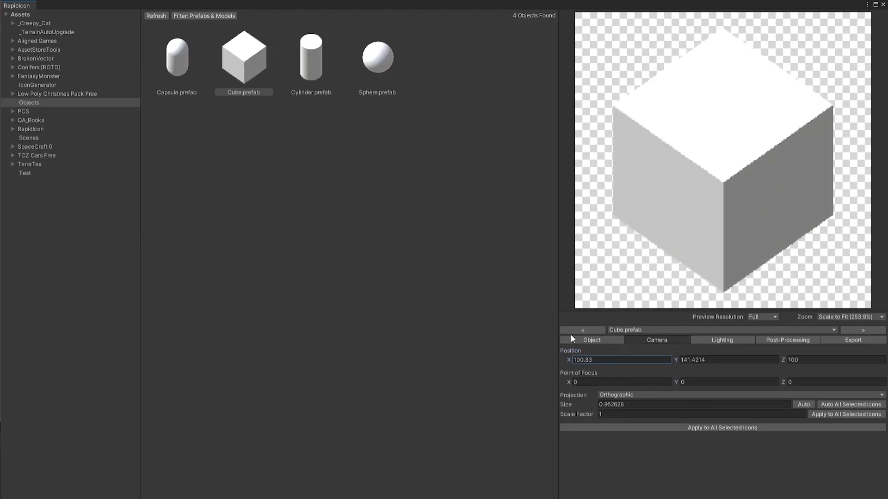
left_click(689, 382)
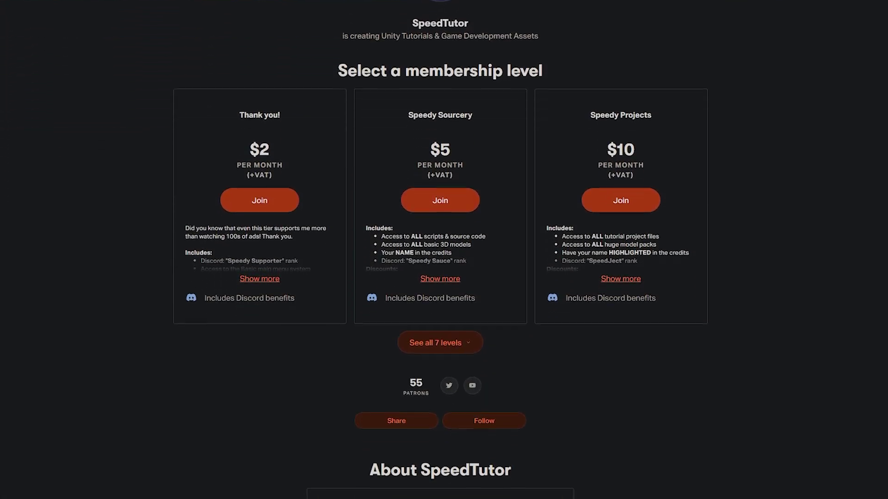